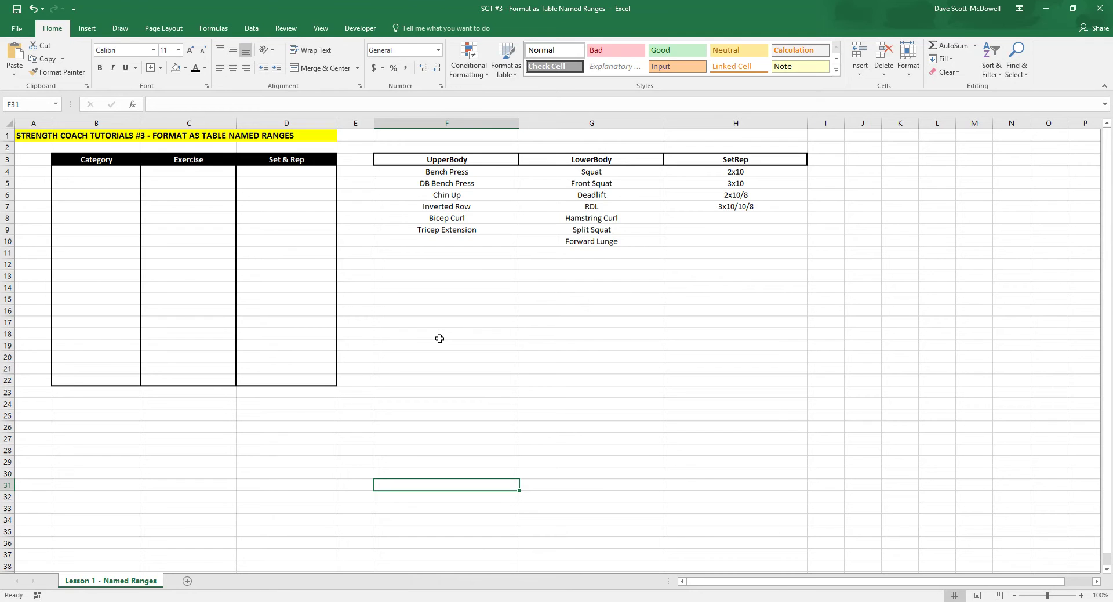
left_click(544, 324)
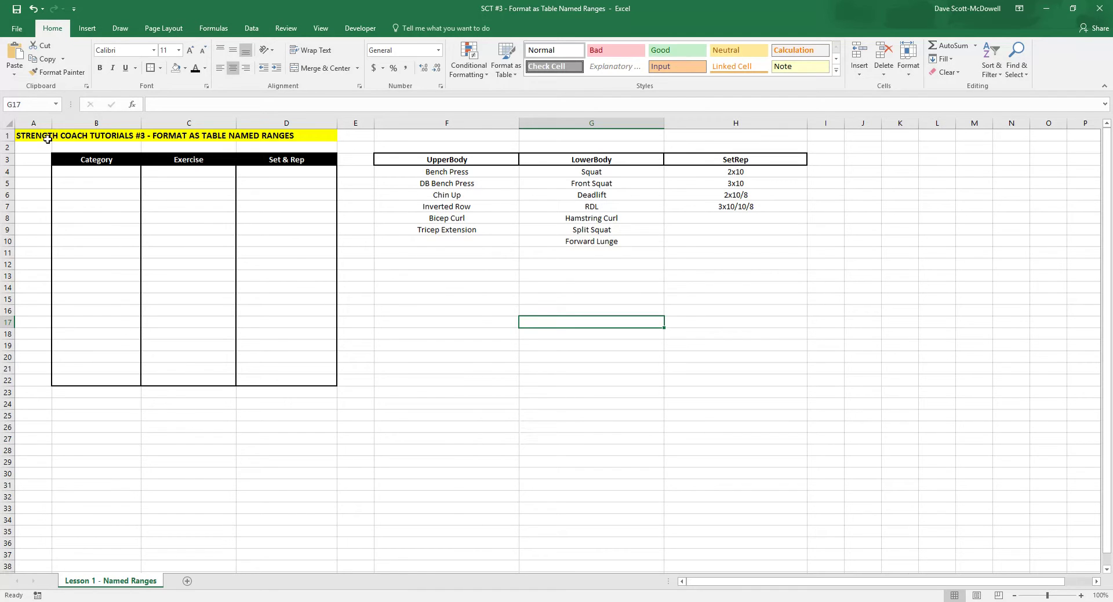
left_click(503, 401)
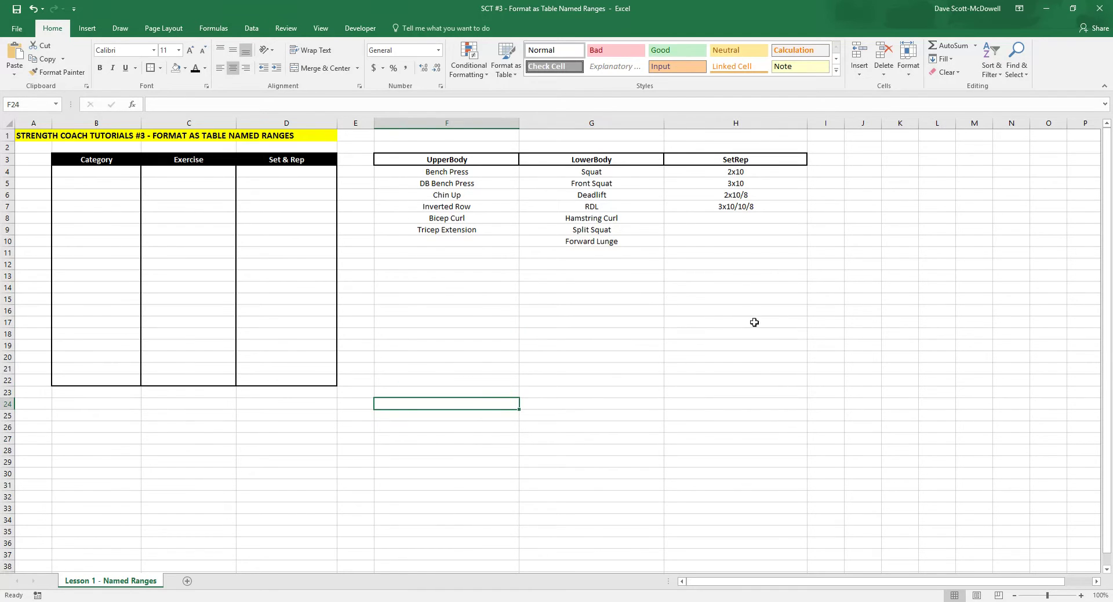
left_click(483, 331)
Define a named range for the UpperBody and LowerBody header cells F3:G3
left_click_drag(395, 158, 553, 159)
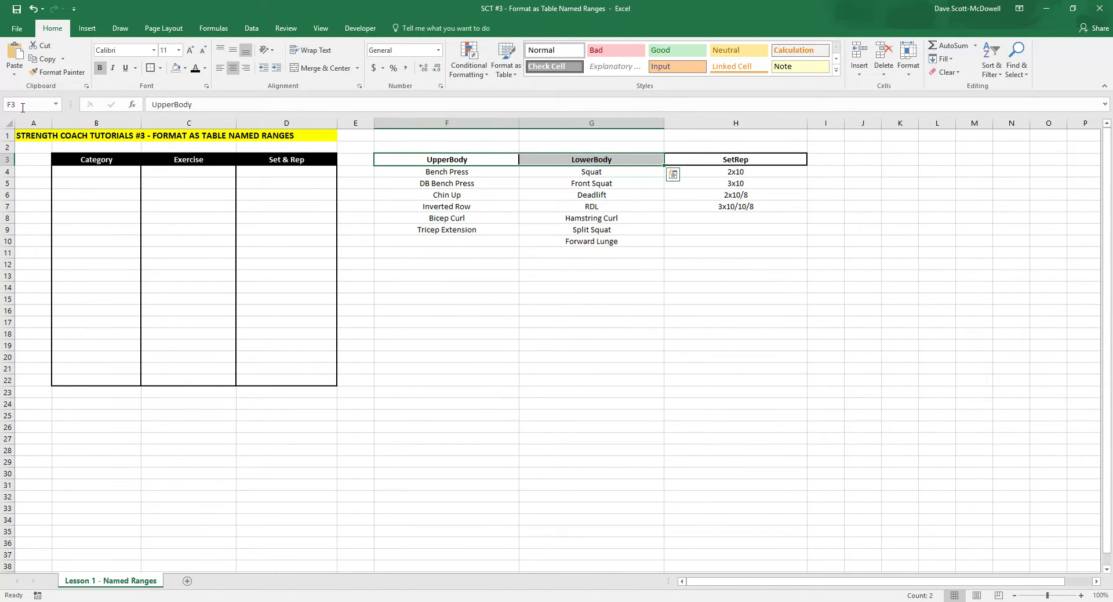
left_click(22, 104)
key("Return")
Apply list data validation to the Category cells B4:B22, using the named range of the two body headers as source
left_click_drag(110, 172, 114, 378)
left_click(251, 28)
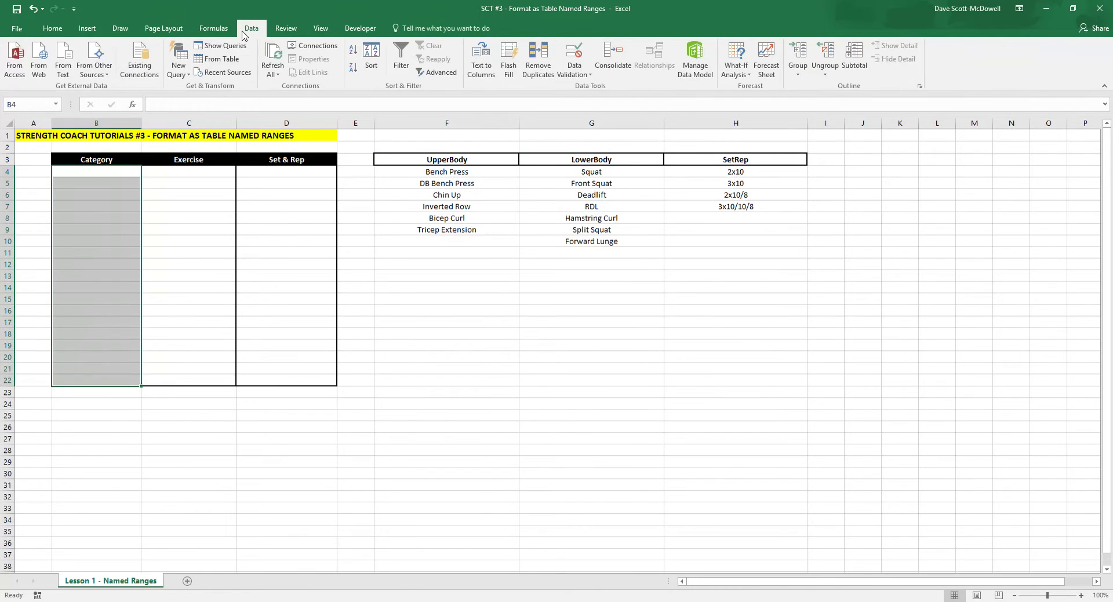
left_click(568, 74)
left_click(600, 86)
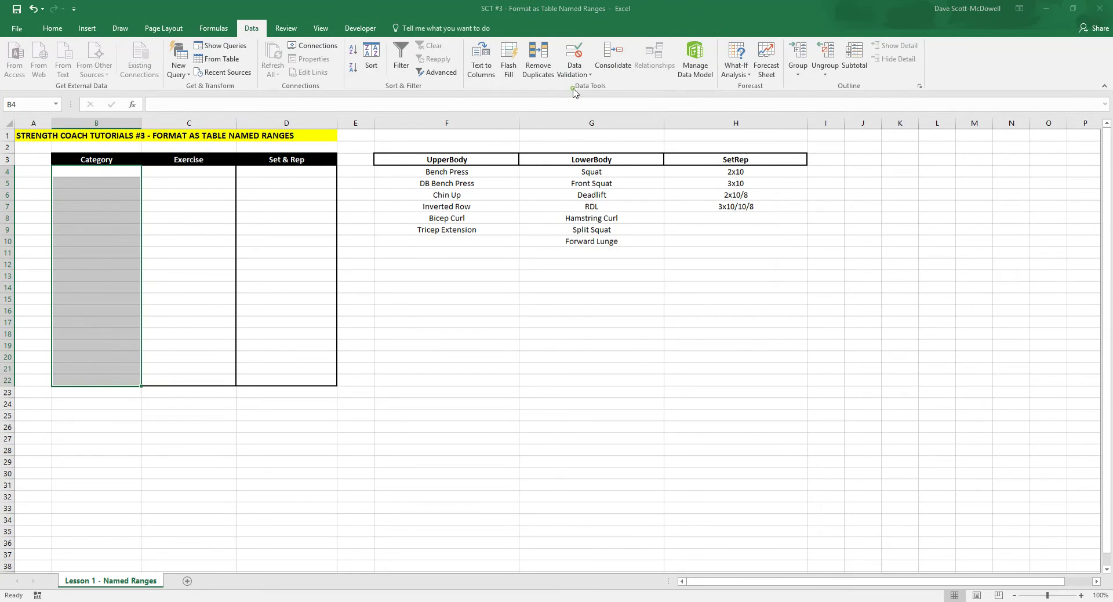
left_click(824, 225)
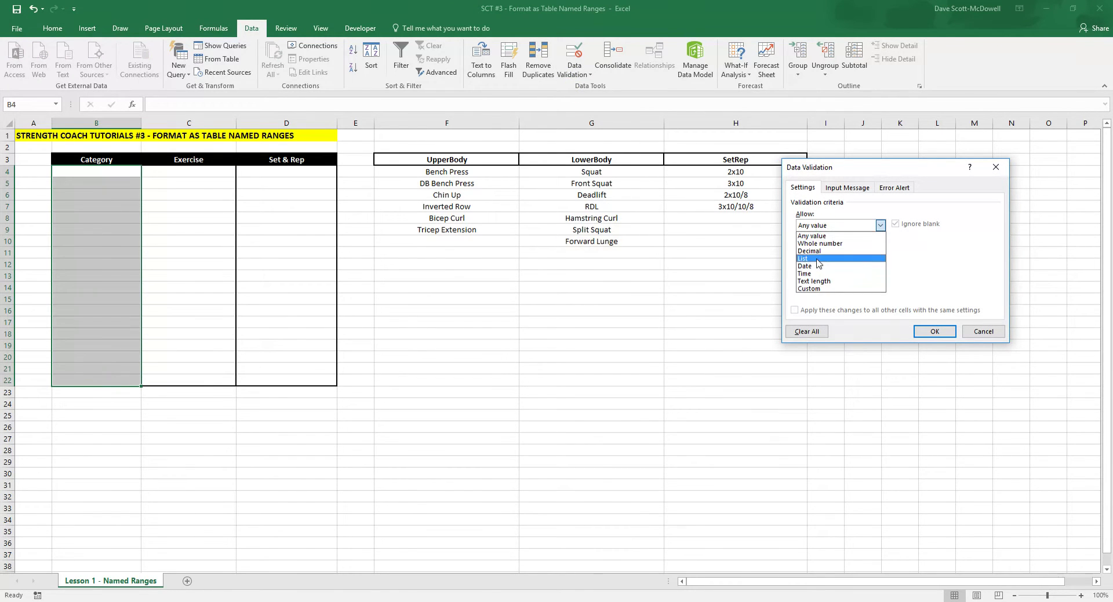
left_click(815, 258)
left_click(826, 272)
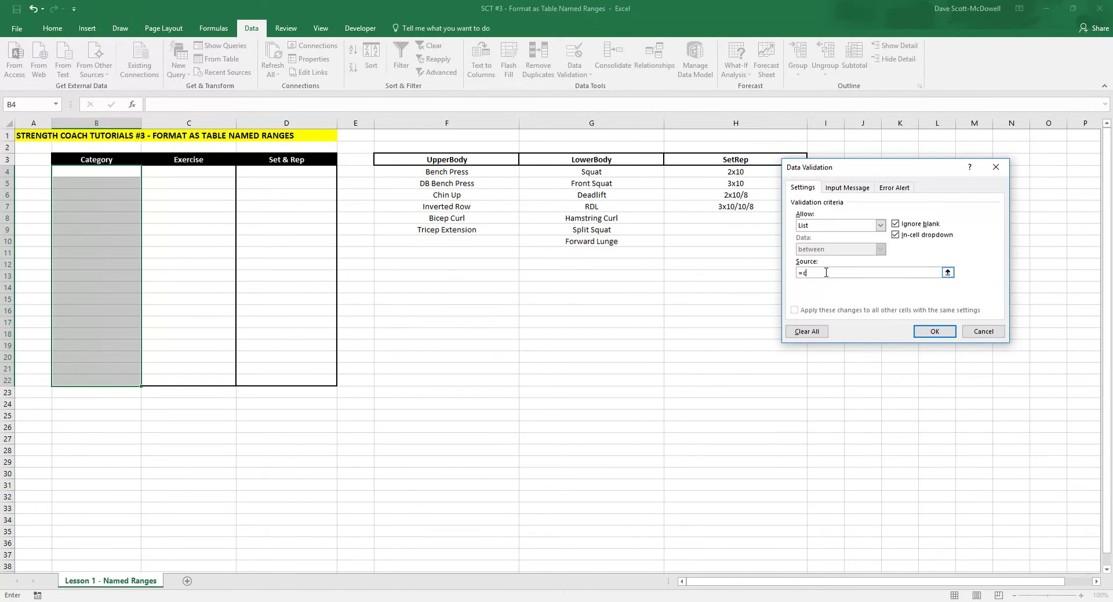
left_click(935, 331)
Check the drop-down choices offered in the first Category cell, B4
left_click(863, 346)
left_click(118, 194)
left_click(113, 173)
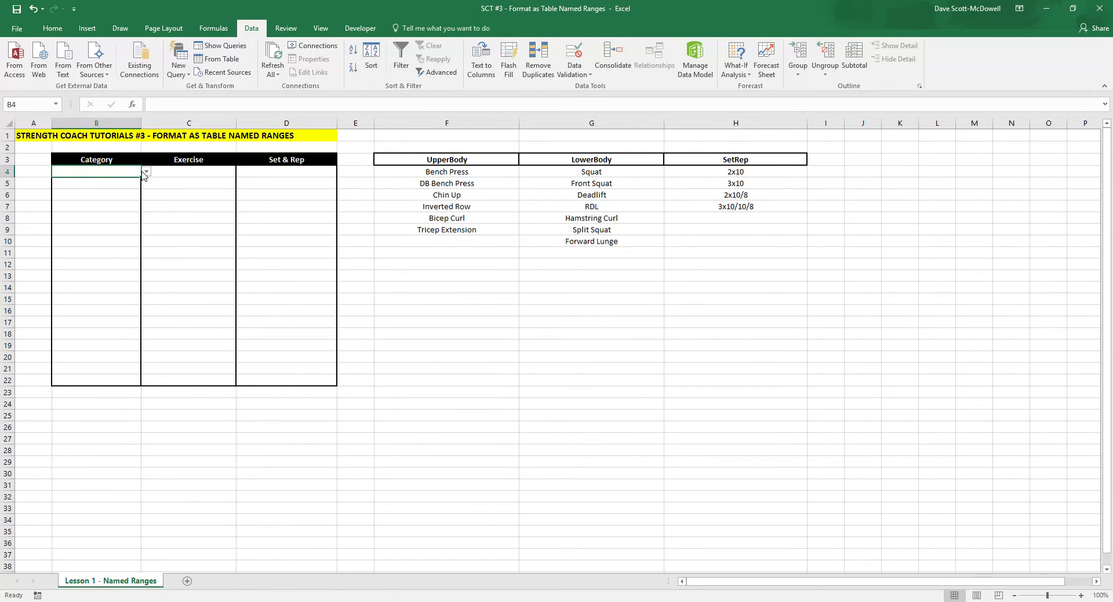
left_click(147, 171)
left_click(146, 172)
left_click(668, 408)
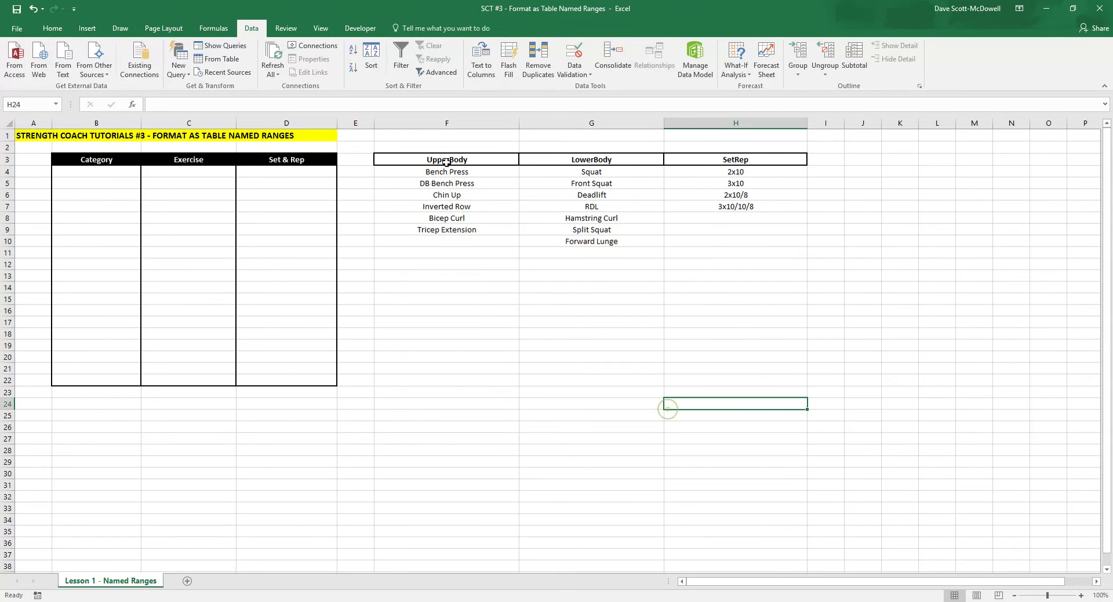
Format the UpperBody list F3:F9 as a table with headers, using the grey medium style
left_click(444, 159)
left_click_drag(445, 159, 443, 229)
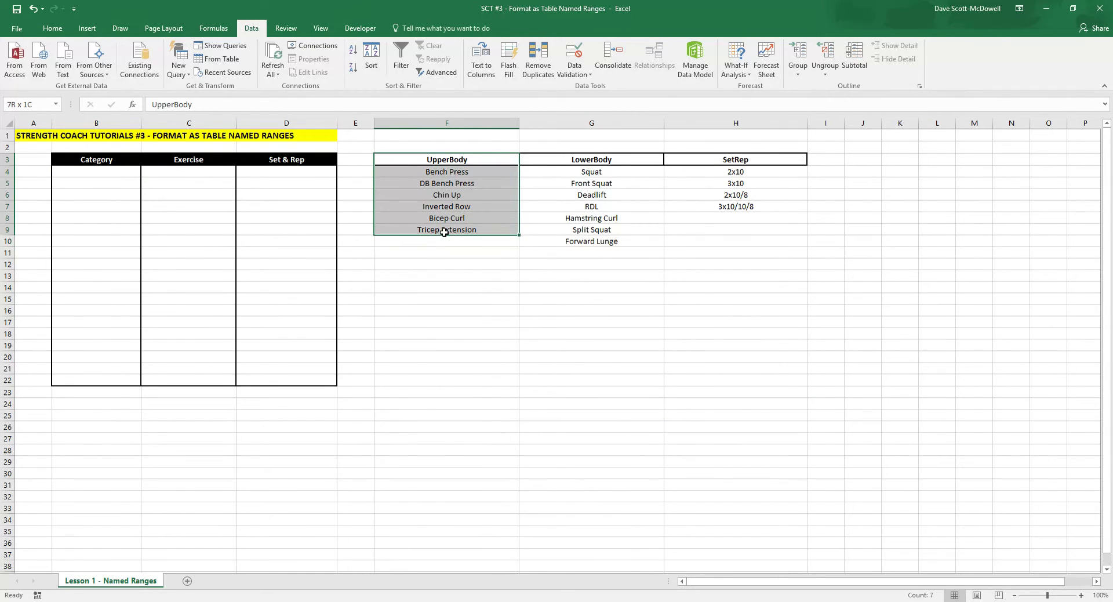
left_click(53, 29)
left_click(510, 70)
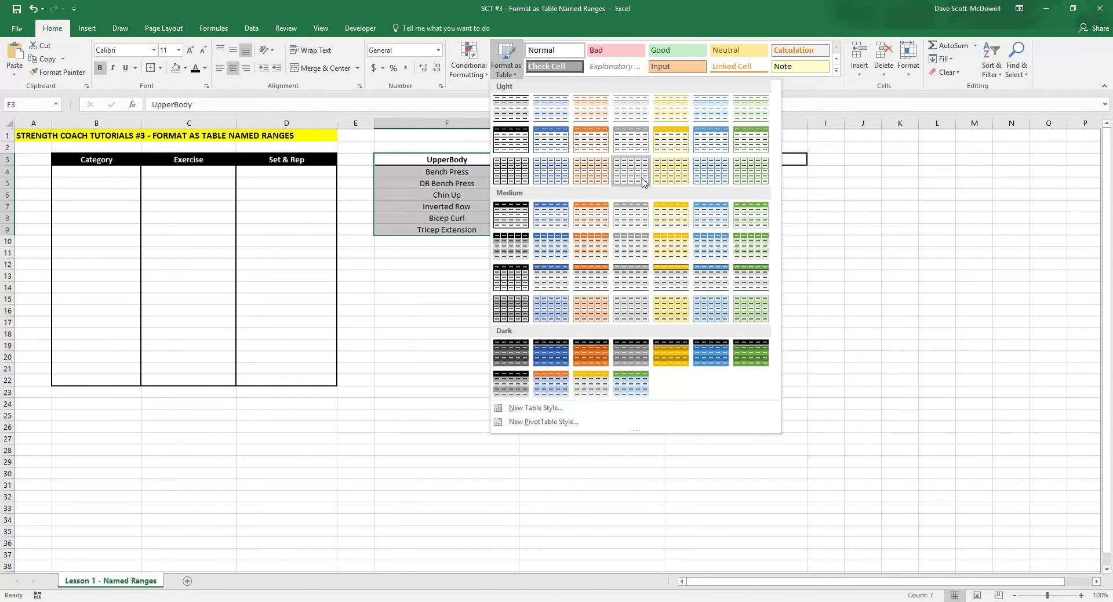
left_click(629, 212)
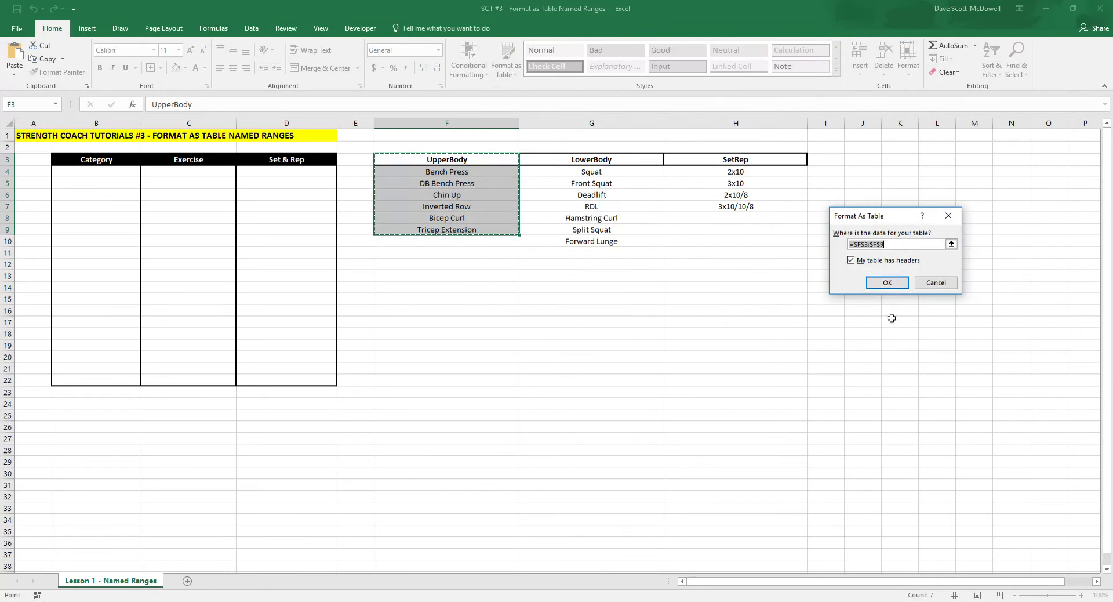
left_click(886, 283)
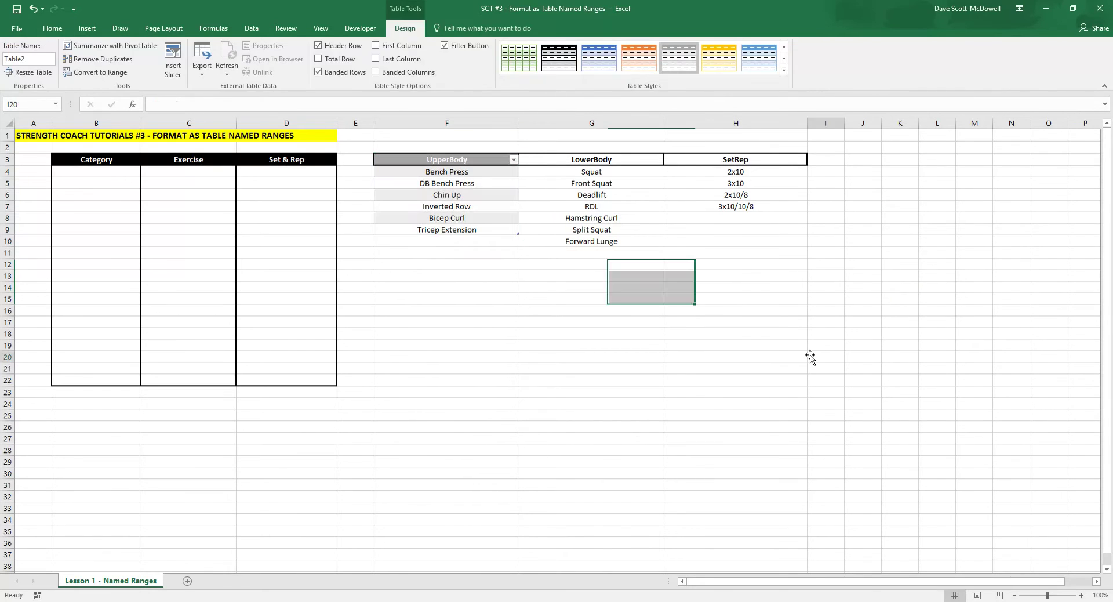
left_click(812, 356)
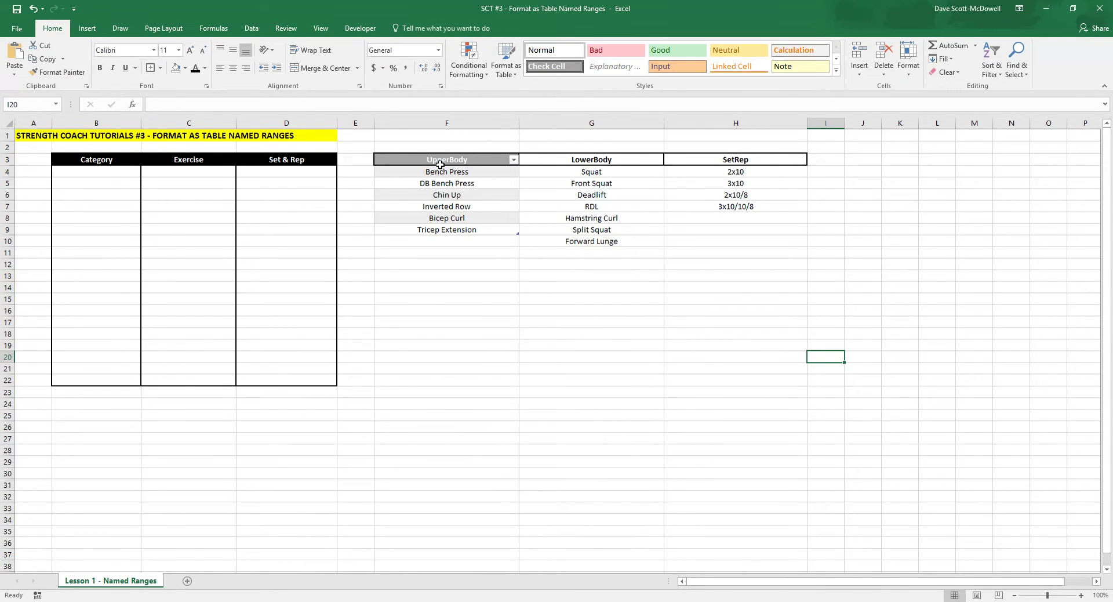
Format the LowerBody list G3:G10 as a table with headers, using the grey medium style
left_click_drag(605, 161, 609, 241)
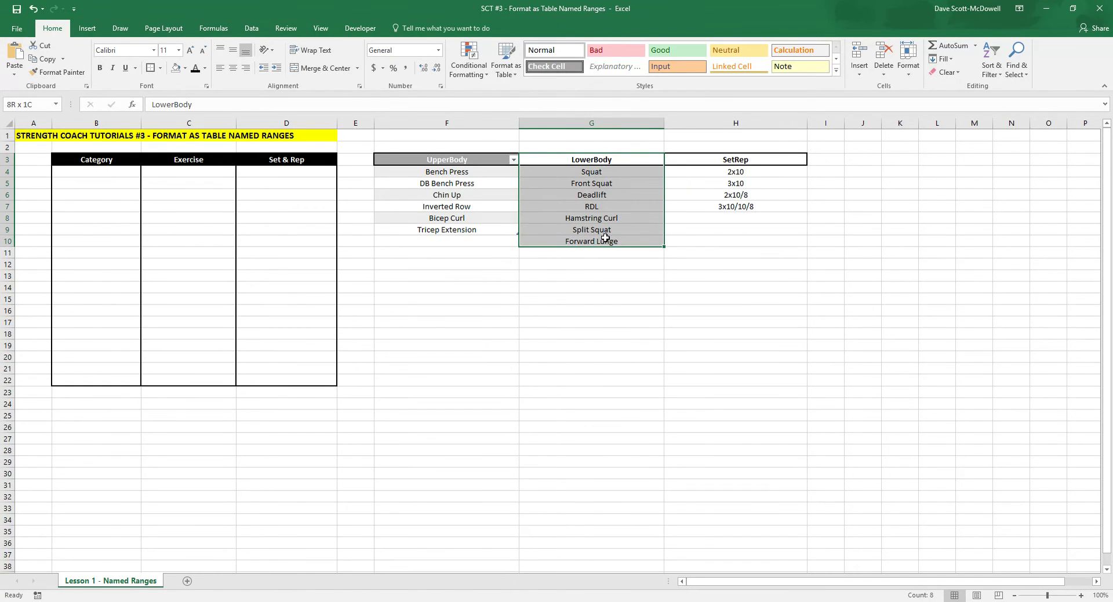
left_click(509, 78)
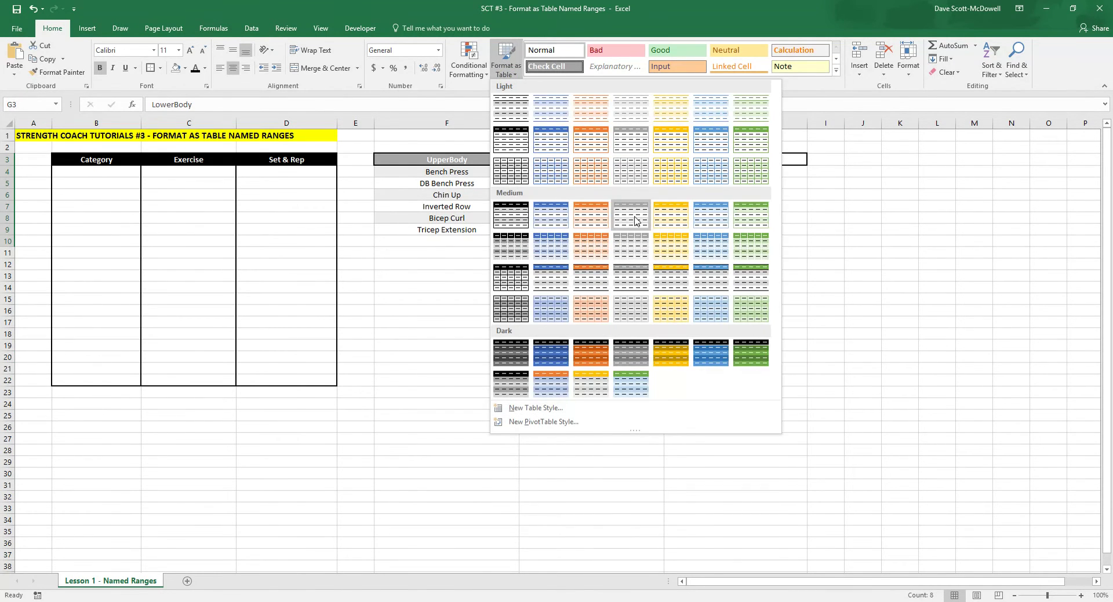
left_click(637, 222)
left_click(887, 282)
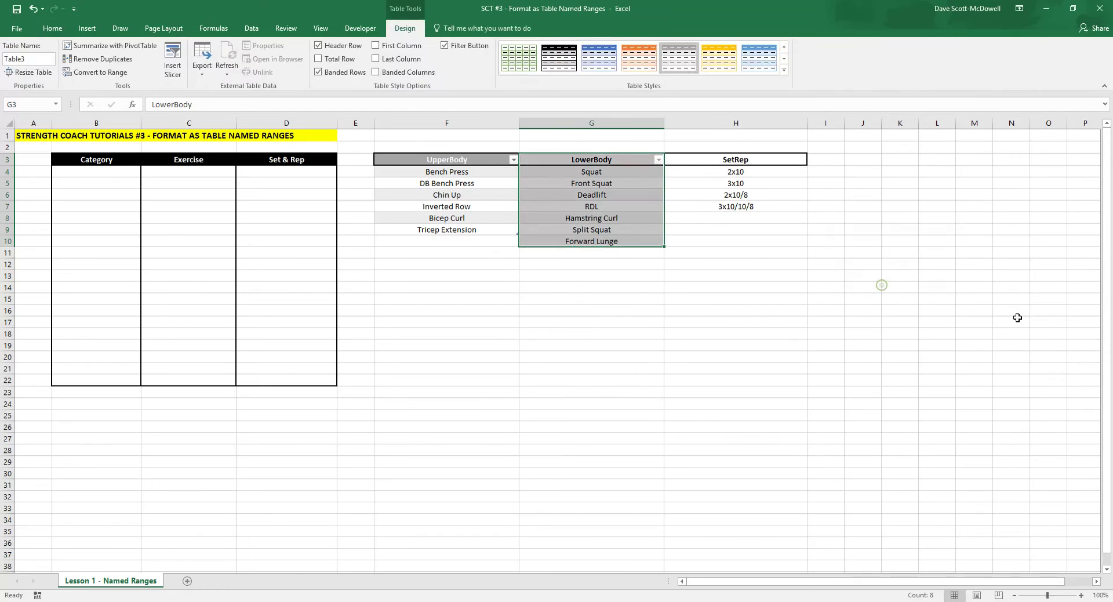
left_click(1015, 321)
Format the SetRep list H3:H7 as a table with headers, using the gold medium style
left_click_drag(756, 158, 750, 206)
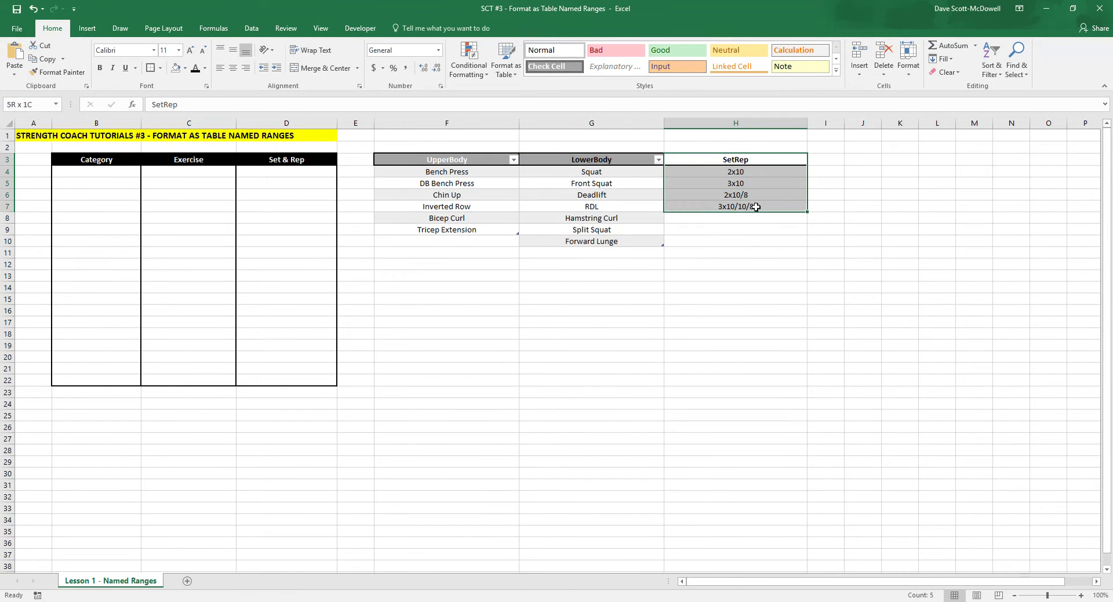
left_click(503, 73)
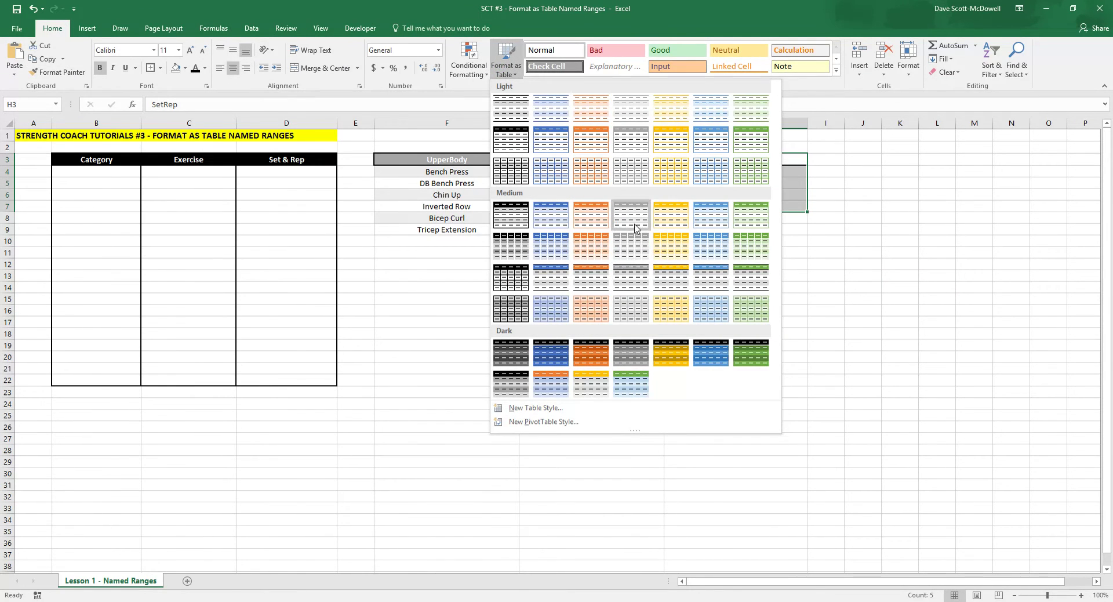
left_click(630, 225)
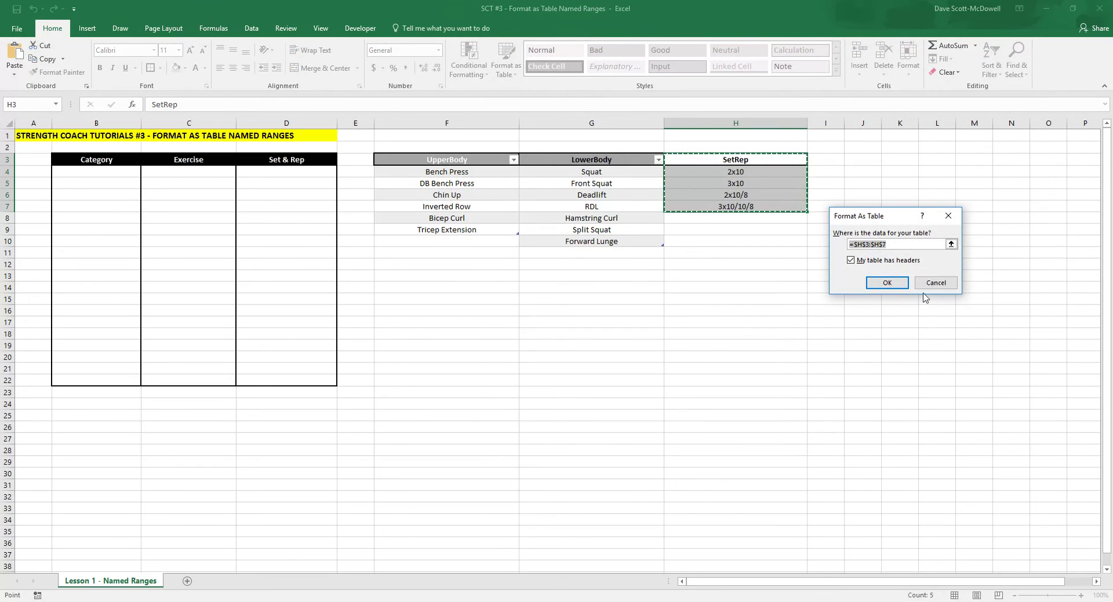
left_click(937, 282)
left_click(506, 71)
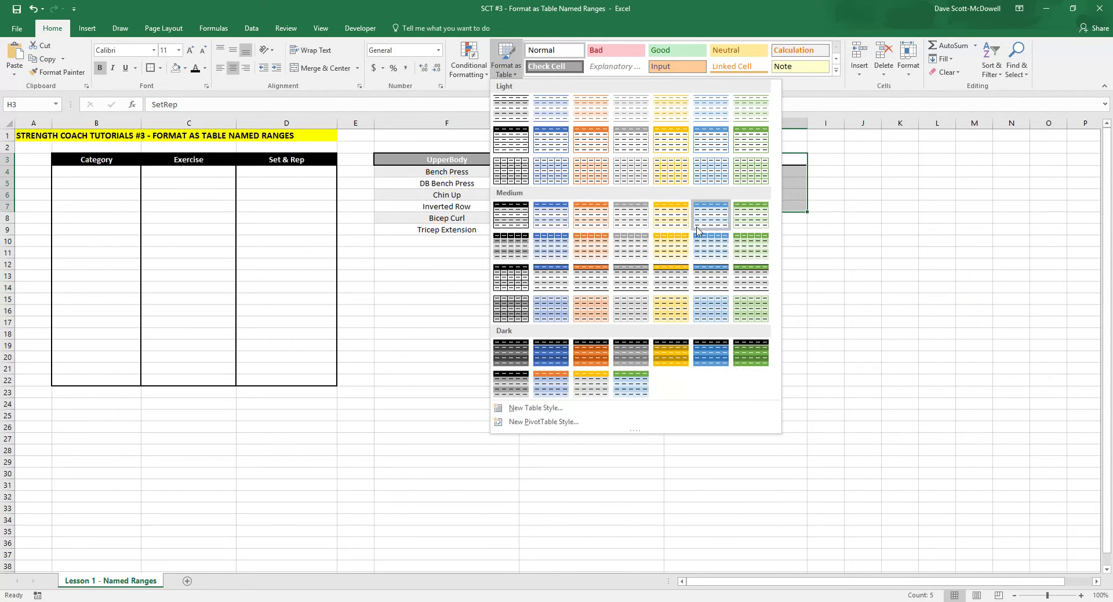
left_click(671, 217)
left_click(887, 282)
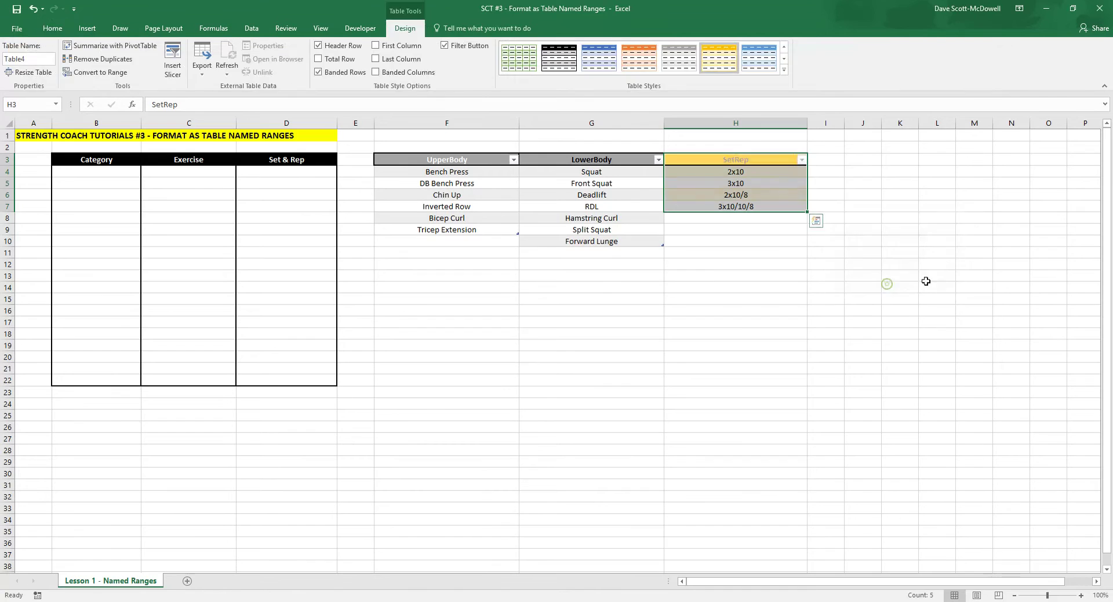
left_click(937, 277)
left_click(816, 342)
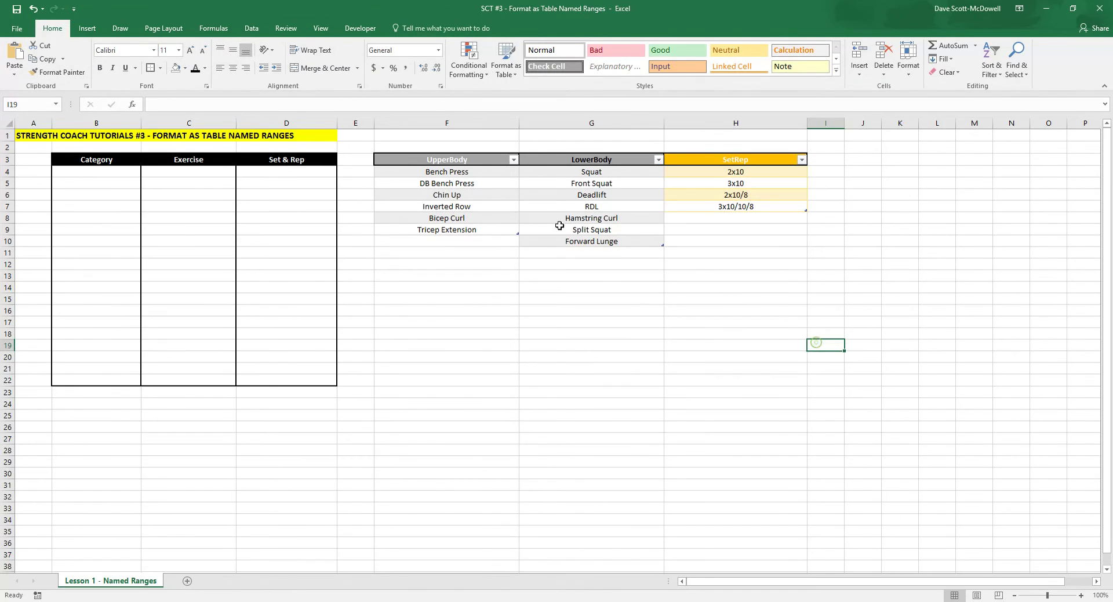
Define the workbook name Upperbody for the exercises in F4:F9, referring to =Table2[UpperBody]
left_click(455, 171)
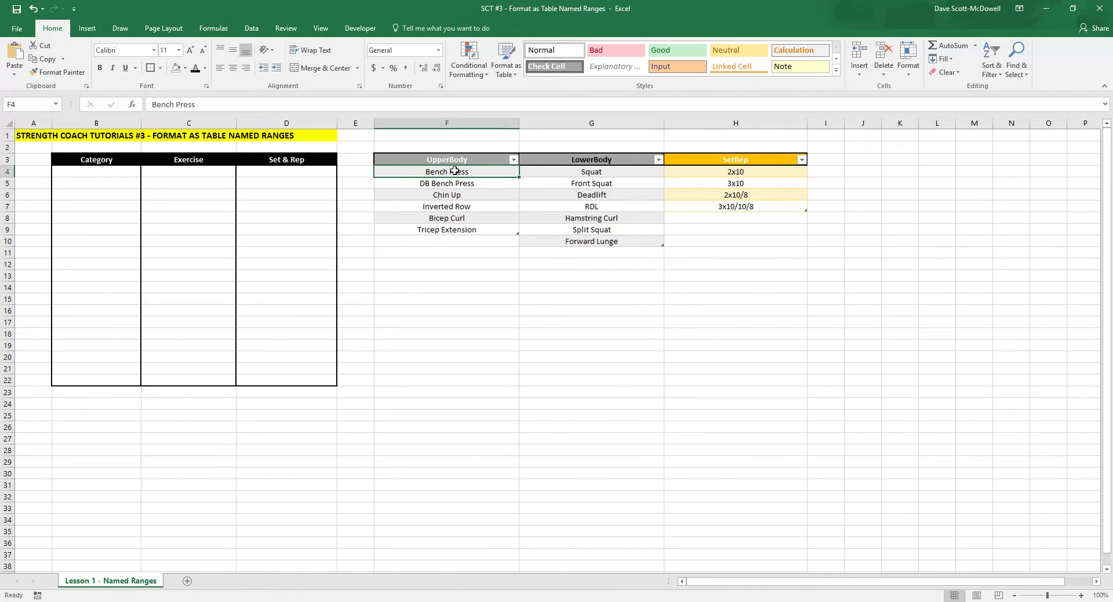
left_click_drag(456, 171, 447, 231)
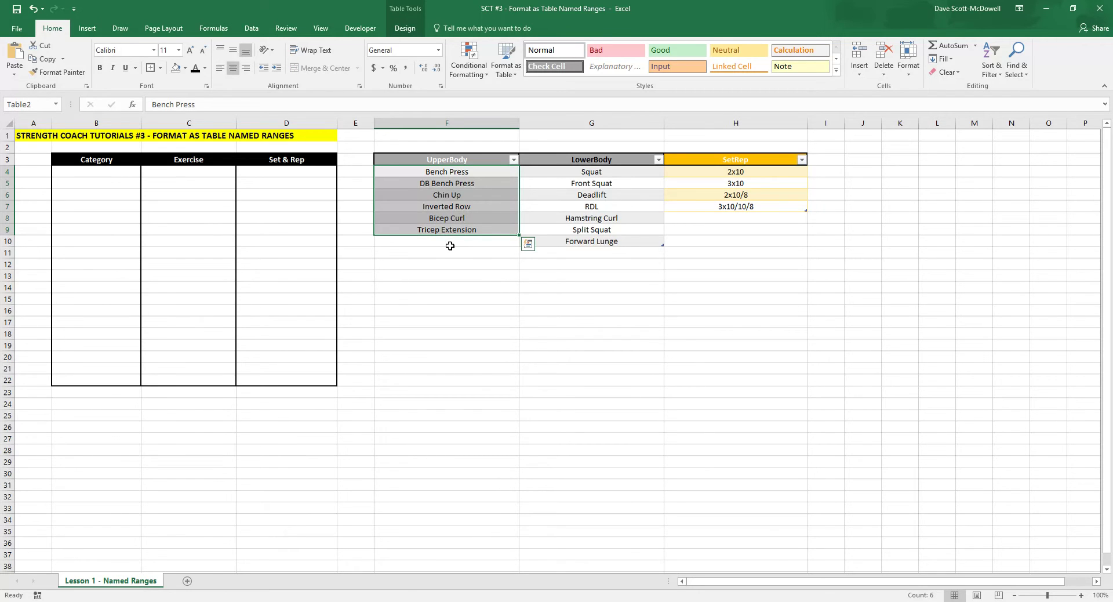
key("alt+m")
key("m")
key("d")
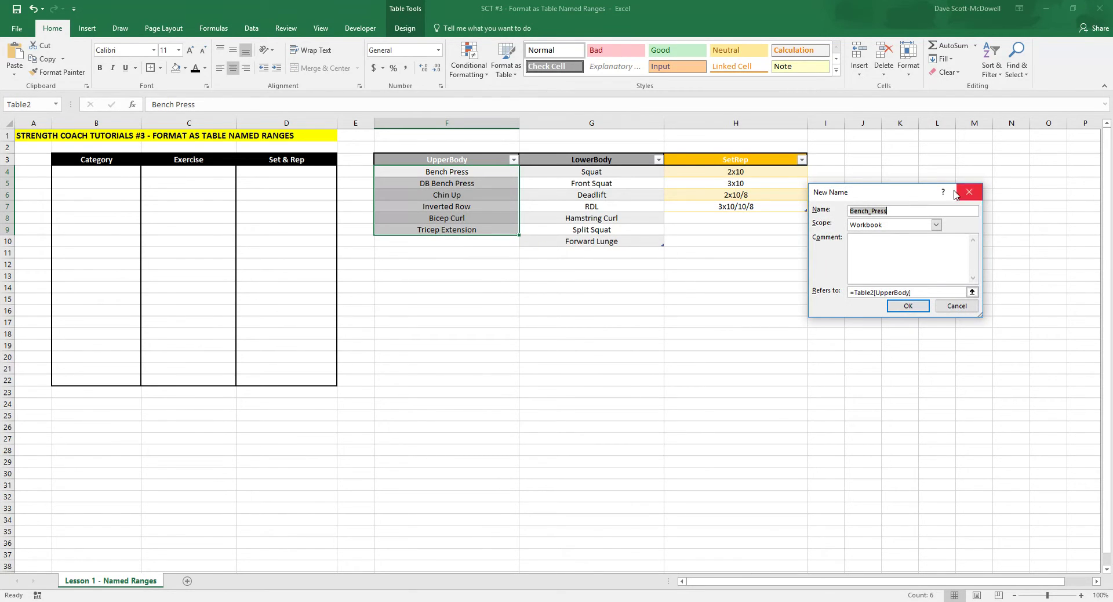
left_click_drag(890, 197, 857, 165)
type("Upperbody")
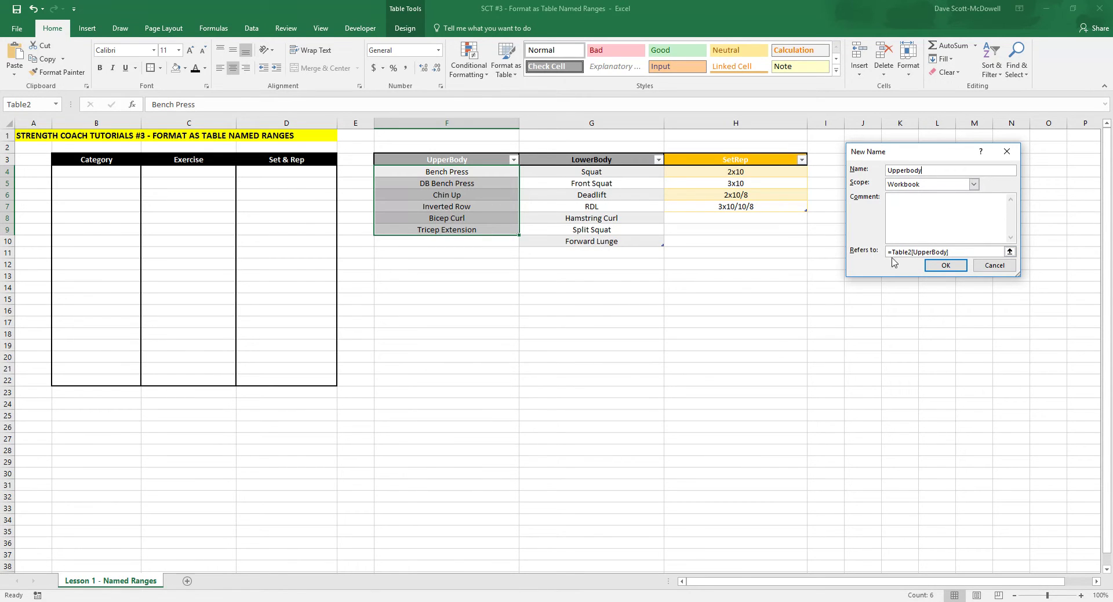
left_click(890, 255)
left_click(890, 258)
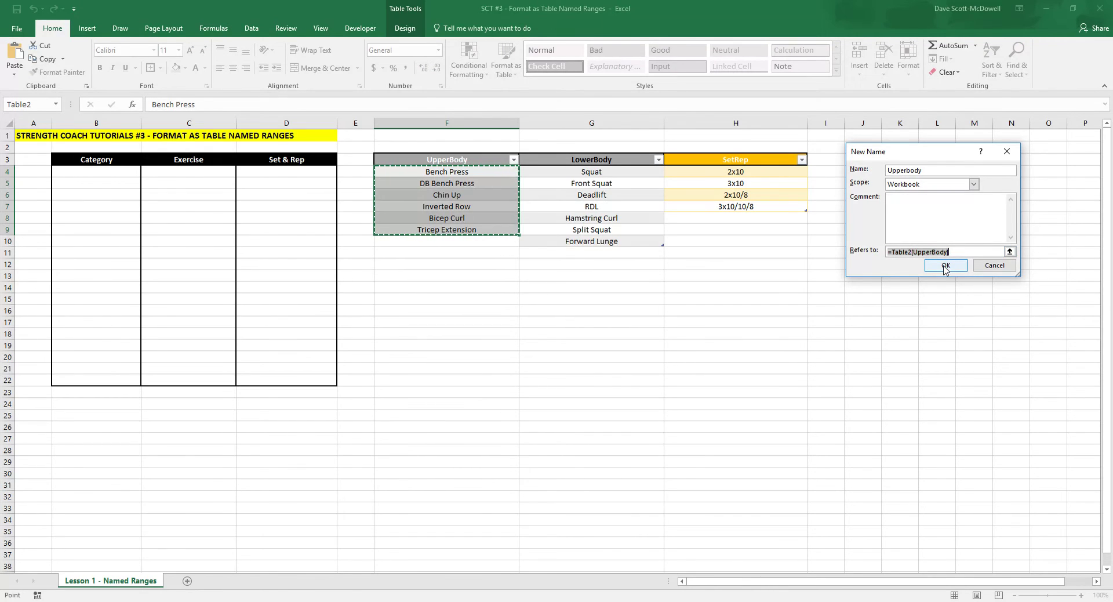
left_click(946, 265)
Choose UpperBody as the category in cell B4
left_click(96, 172)
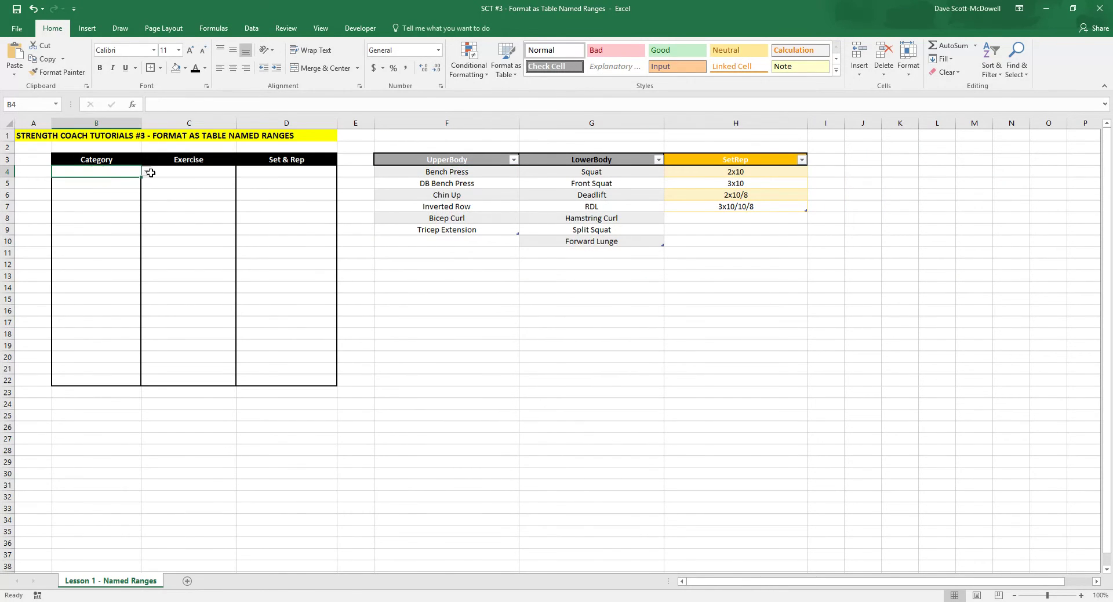
left_click(147, 172)
left_click(153, 180)
Add list data validation to the Exercise cells C4:C22 with the source =indirect($B4), so the choices depend on each row's category
left_click_drag(174, 171, 174, 380)
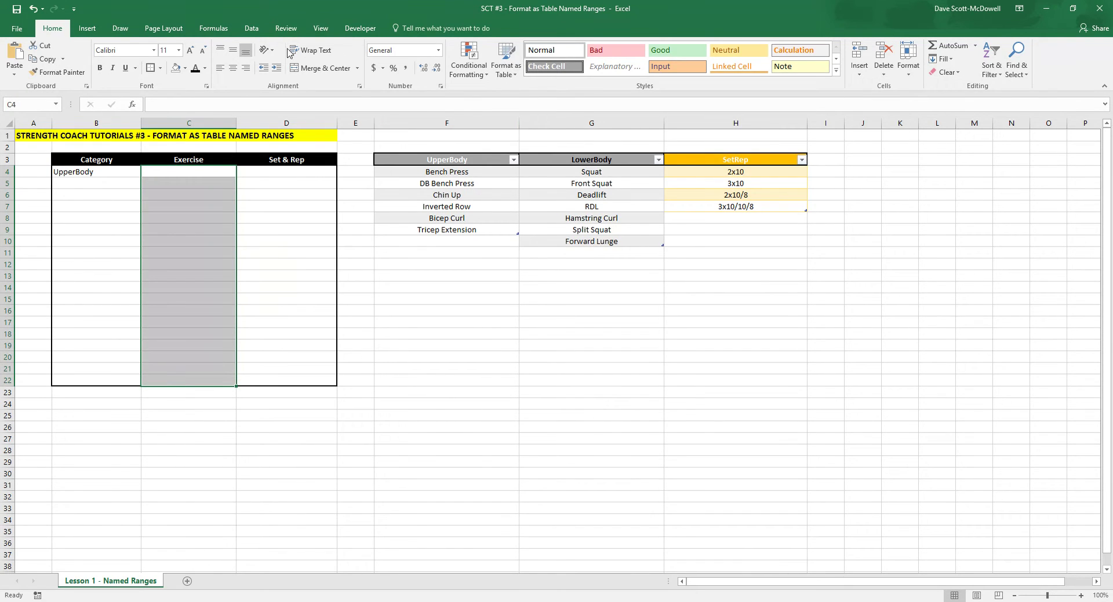
left_click(251, 28)
left_click(582, 77)
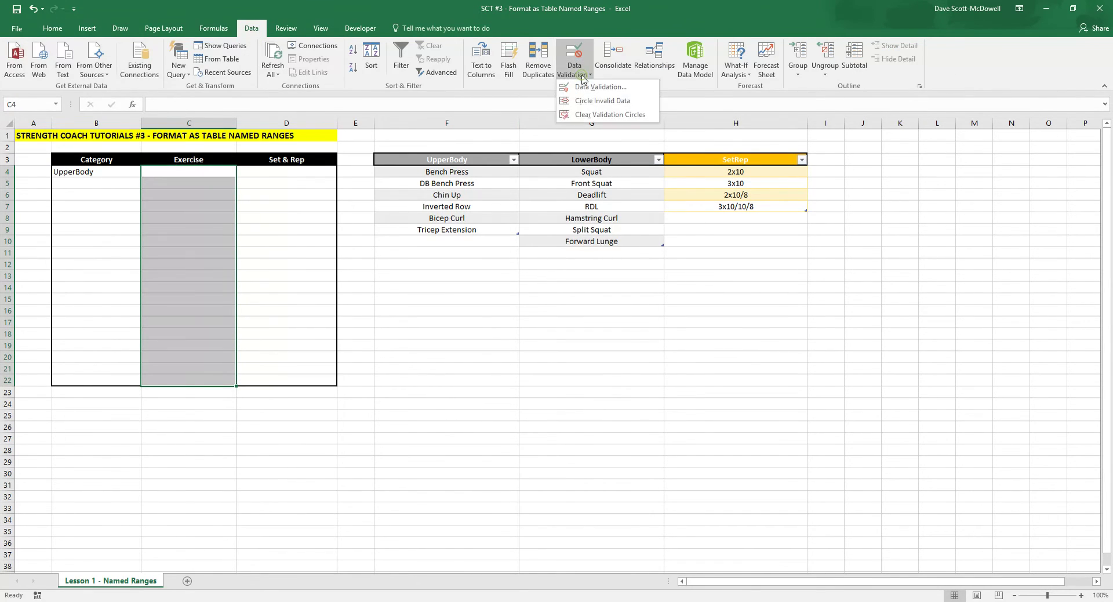
left_click(589, 87)
left_click(893, 185)
left_click(850, 219)
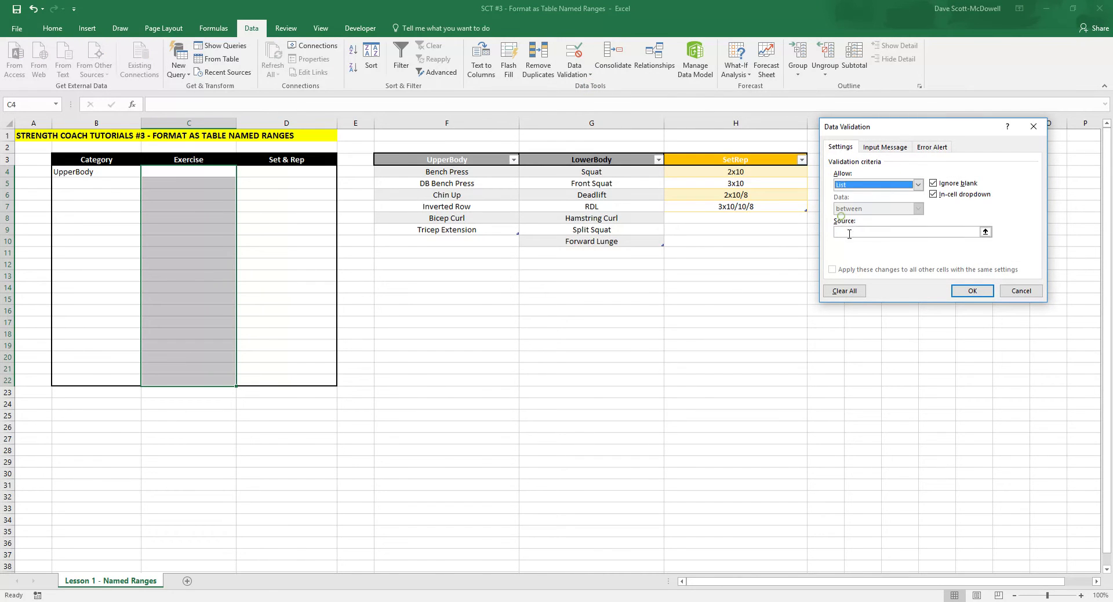
left_click(848, 232)
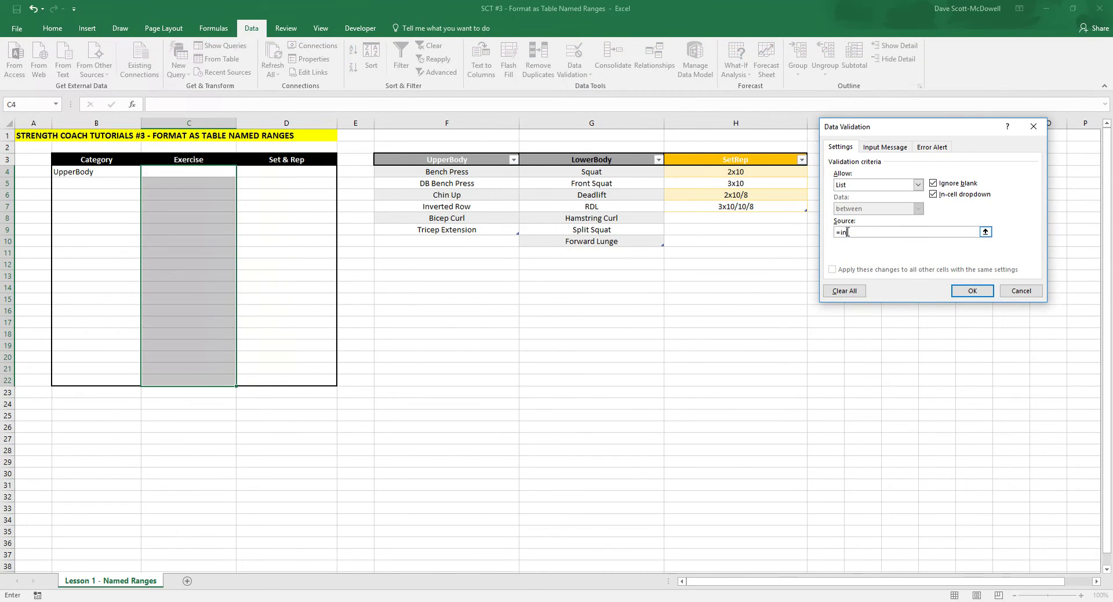
type("=indirect(")
left_click(87, 174)
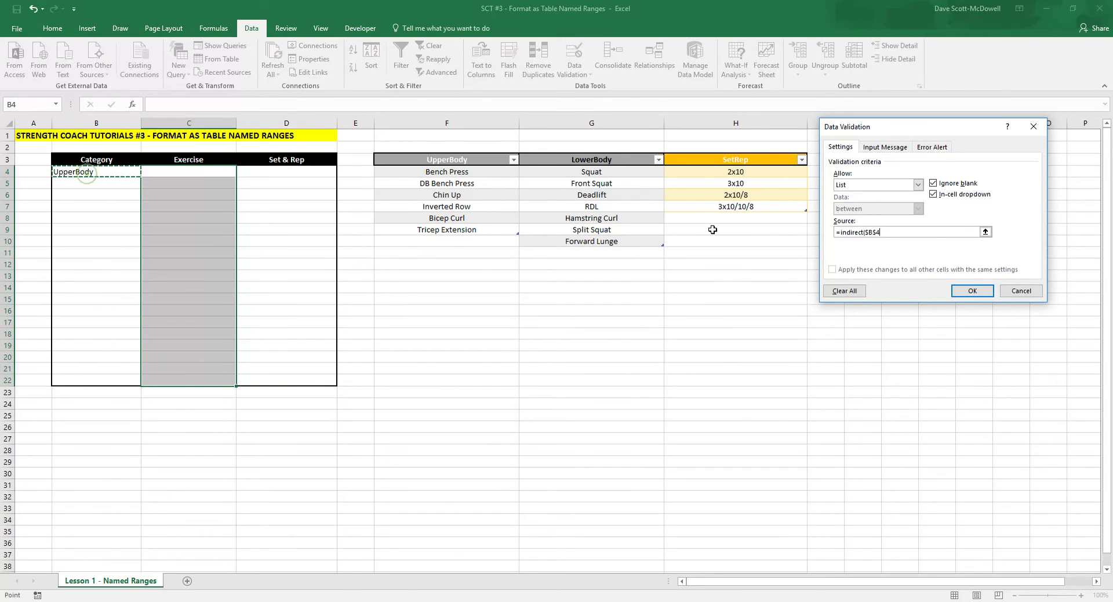
left_click(880, 232)
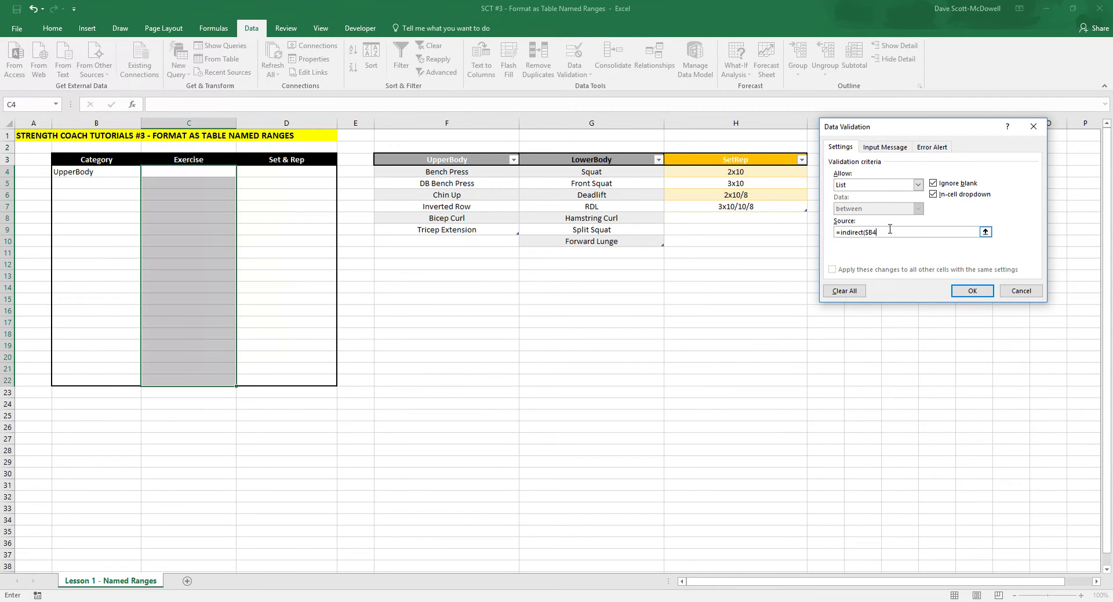
left_click(972, 290)
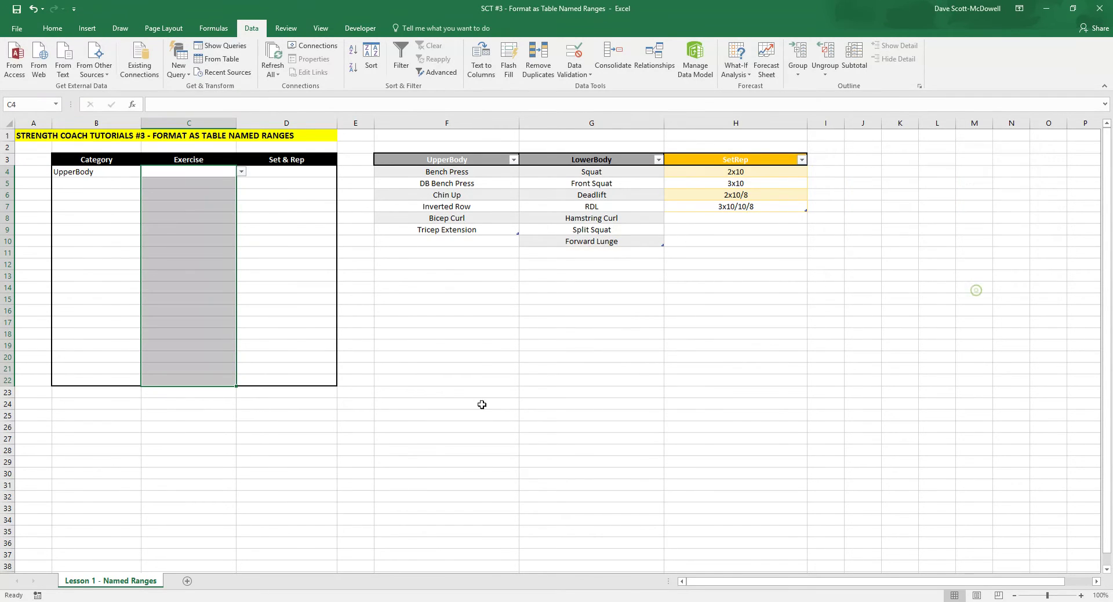
left_click(468, 405)
Choose Bench Press as the exercise in cell C4
left_click(230, 173)
left_click(240, 172)
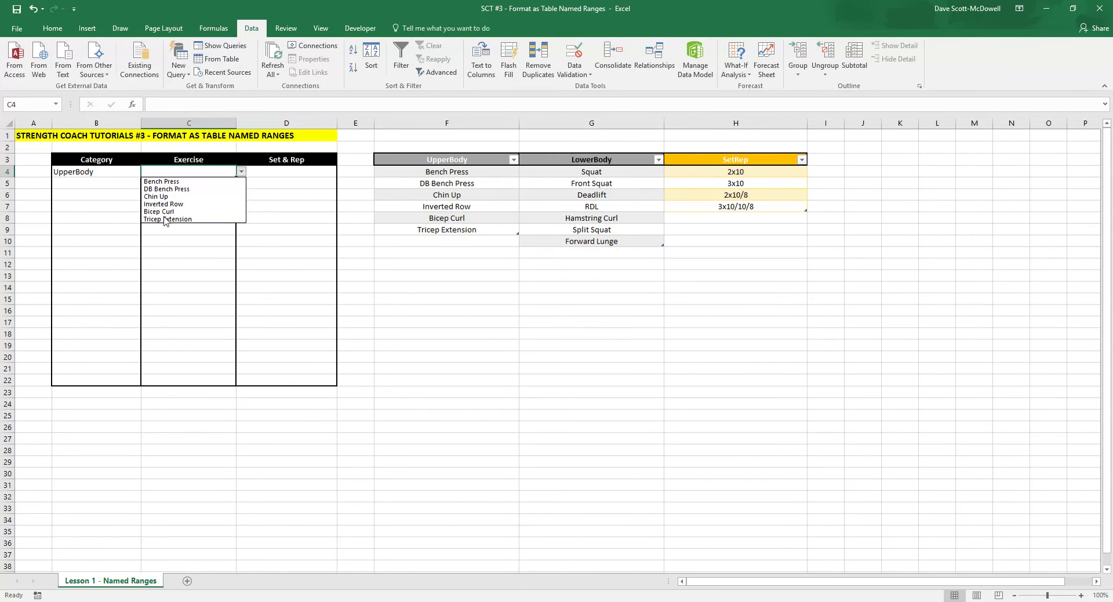
left_click(163, 182)
left_click(508, 345)
Extend the UpperBody table with Neck Bridge in F10 and Decline Bench in F11
left_click(422, 240)
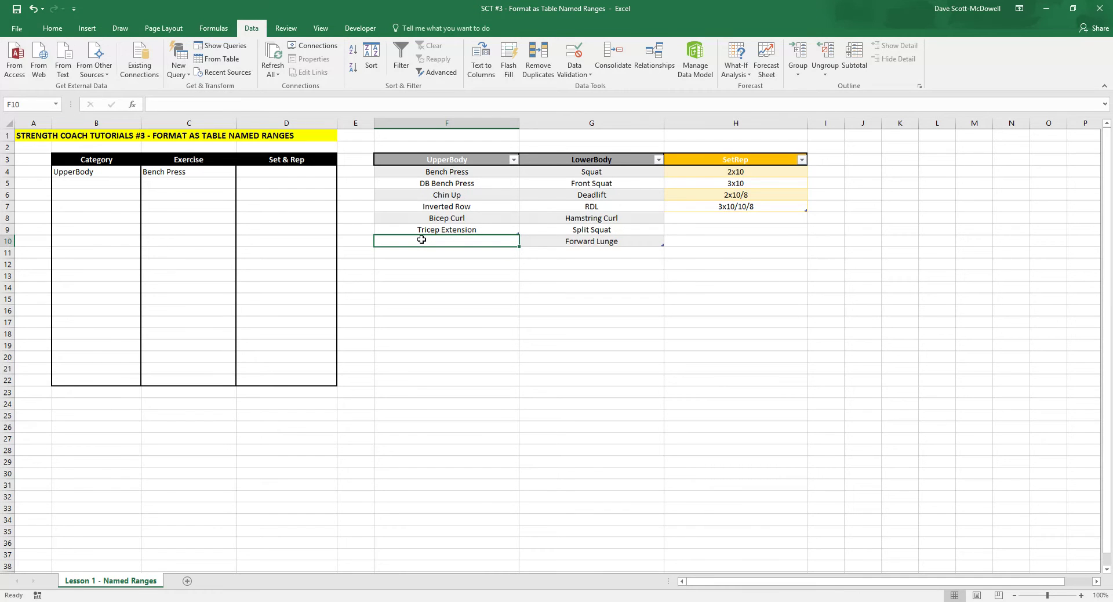
type("Neck Bridge")
key("Return")
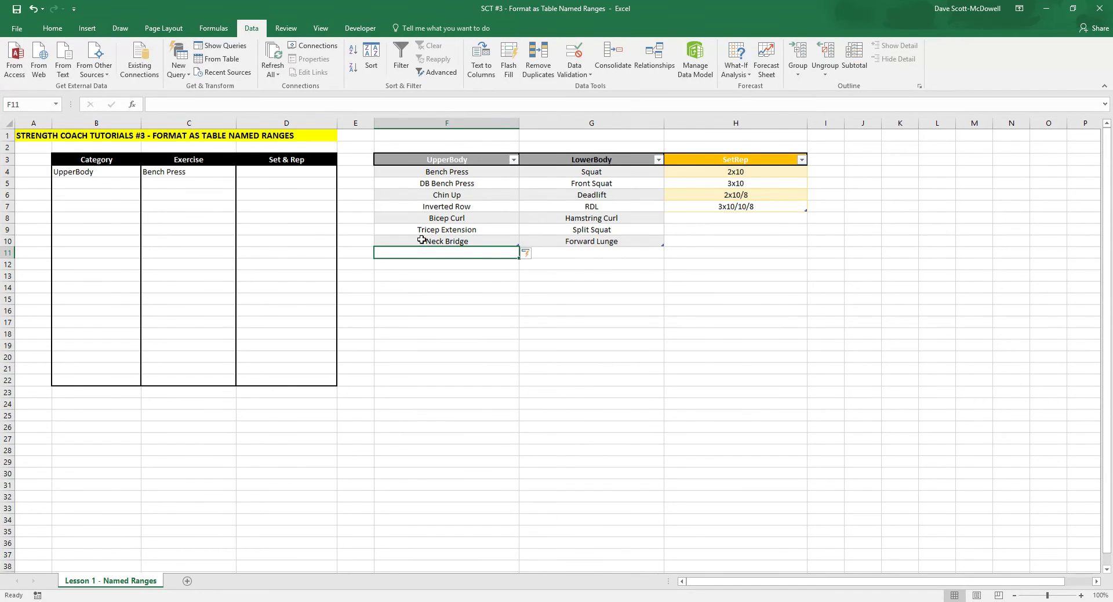
type("Decline Bench")
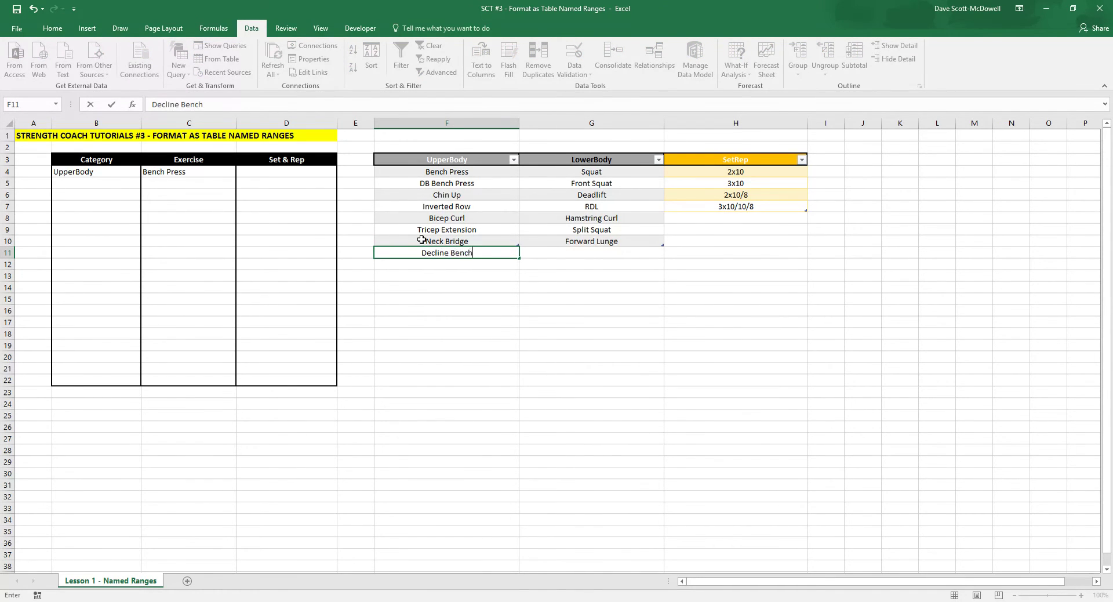
key("Return")
Test the extended exercise list in cell C4 by choosing Decline Bench and then Tricep Extension
left_click(203, 173)
left_click(241, 172)
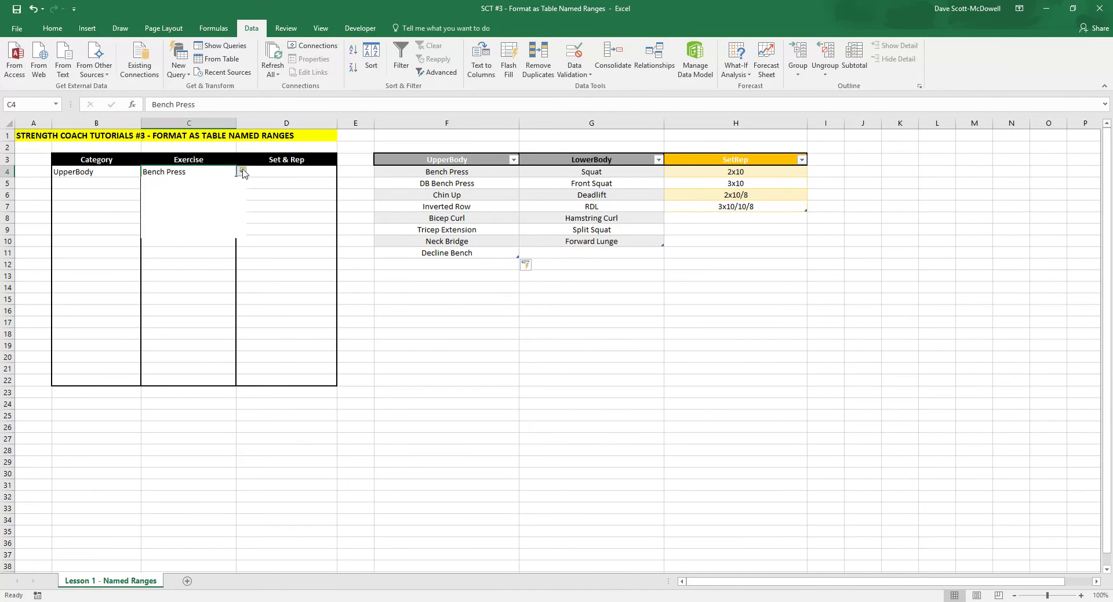
left_click(152, 234)
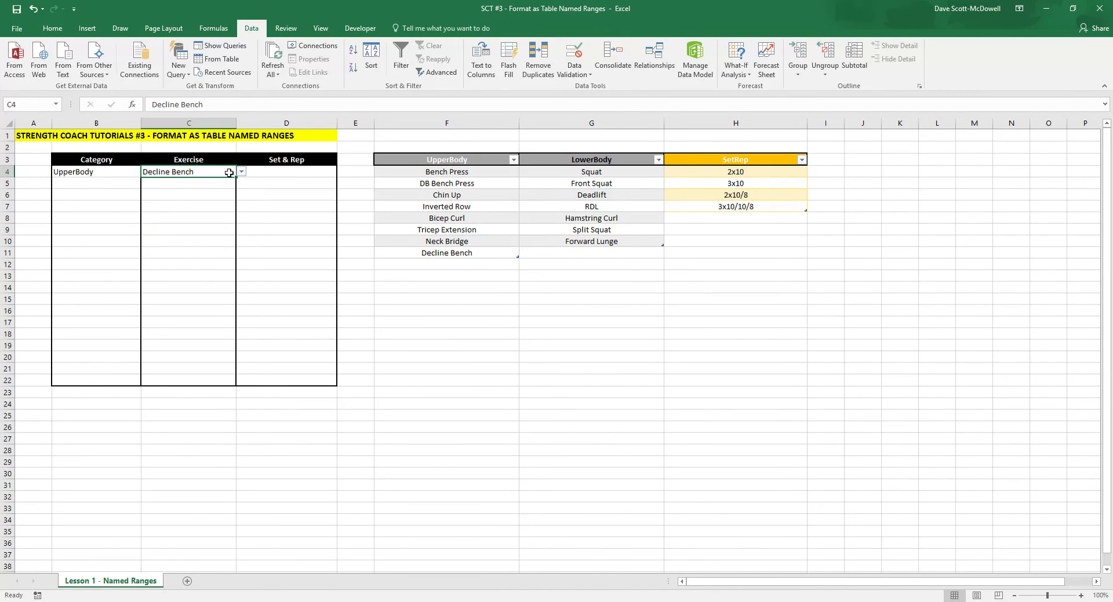
left_click(241, 172)
left_click(156, 219)
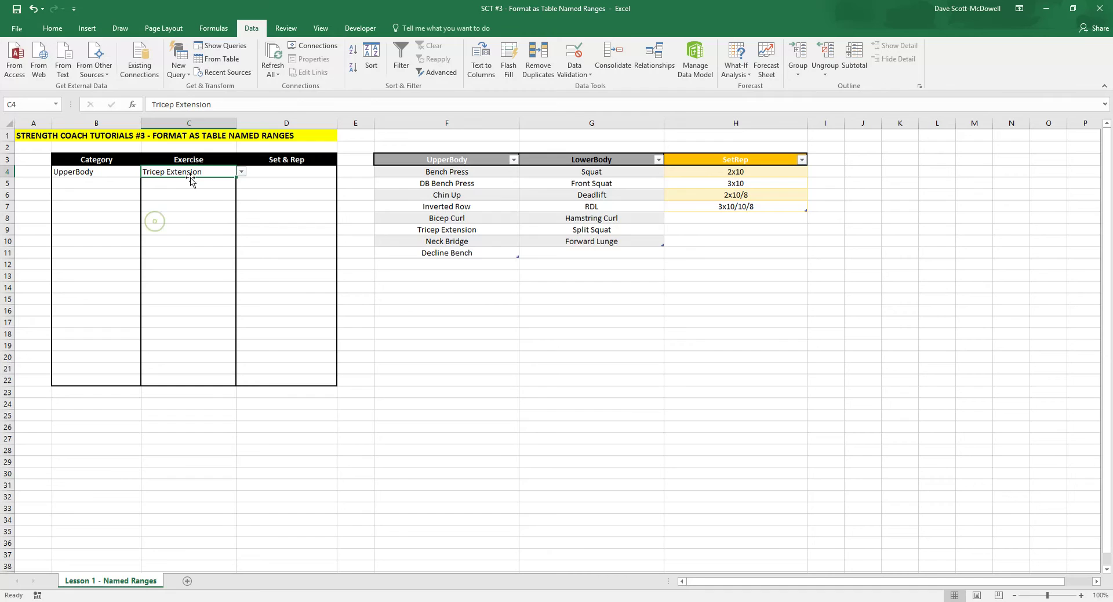
left_click(182, 206)
Define the workbook name LowerBody for the exercises in G4:G10, referring to =Table3[LowerBody]
left_click(585, 172)
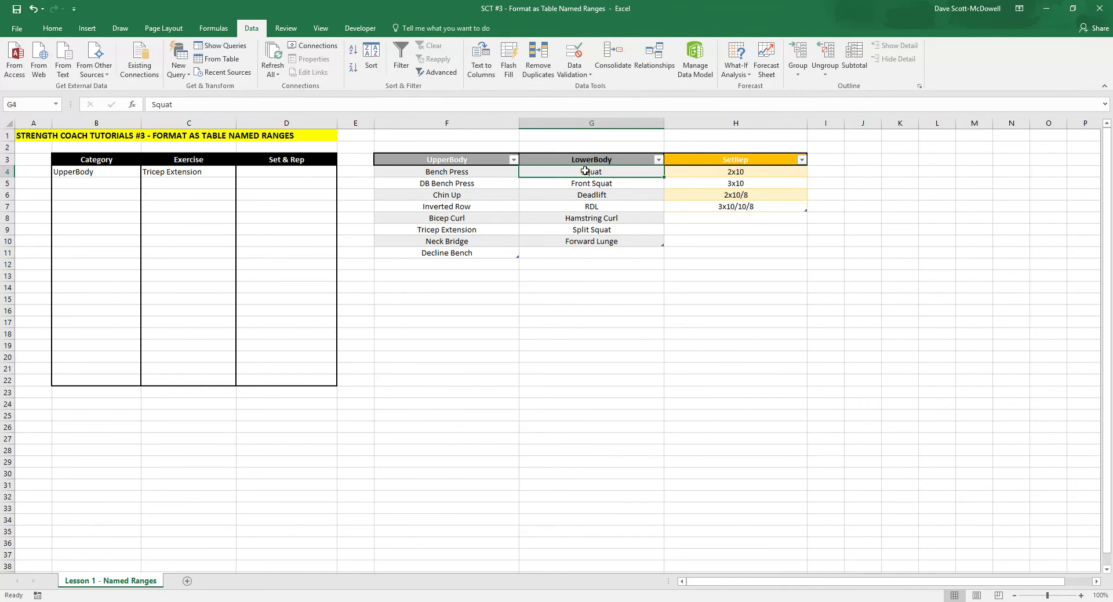
left_click_drag(583, 172, 576, 246)
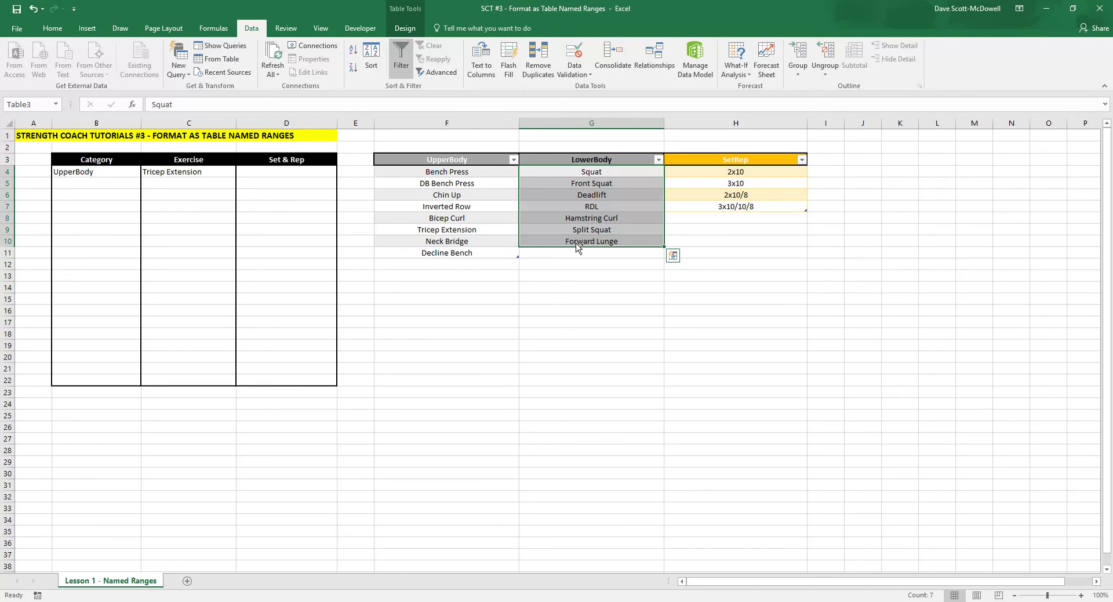
key("XF86AudioRaiseVolume")
left_click_drag(571, 172, 563, 238)
key("alt+m")
key("m")
key("d")
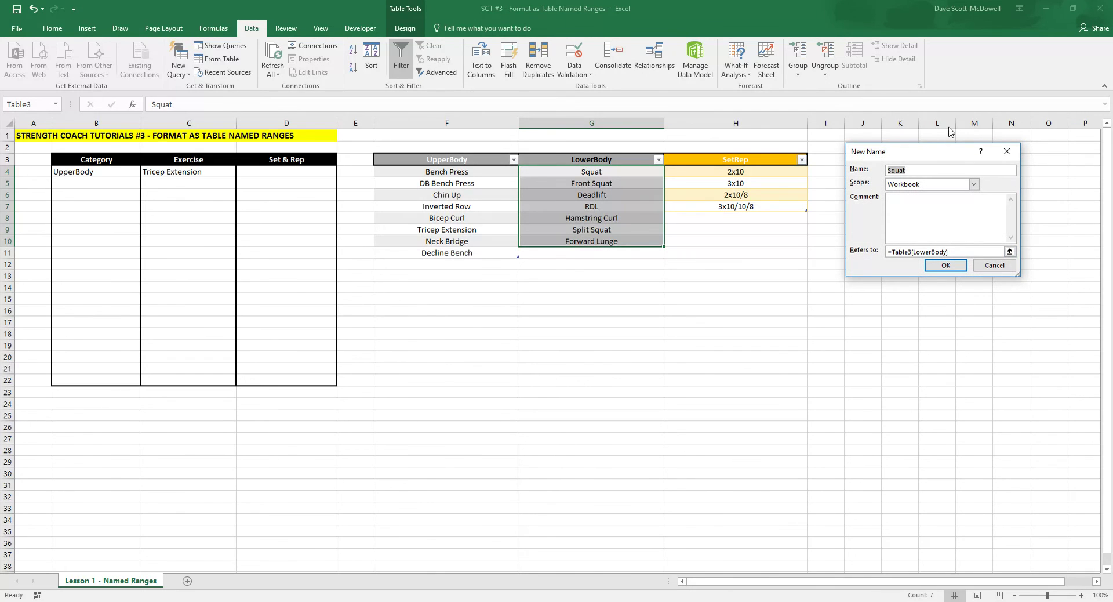
type("LowerBody")
left_click(946, 265)
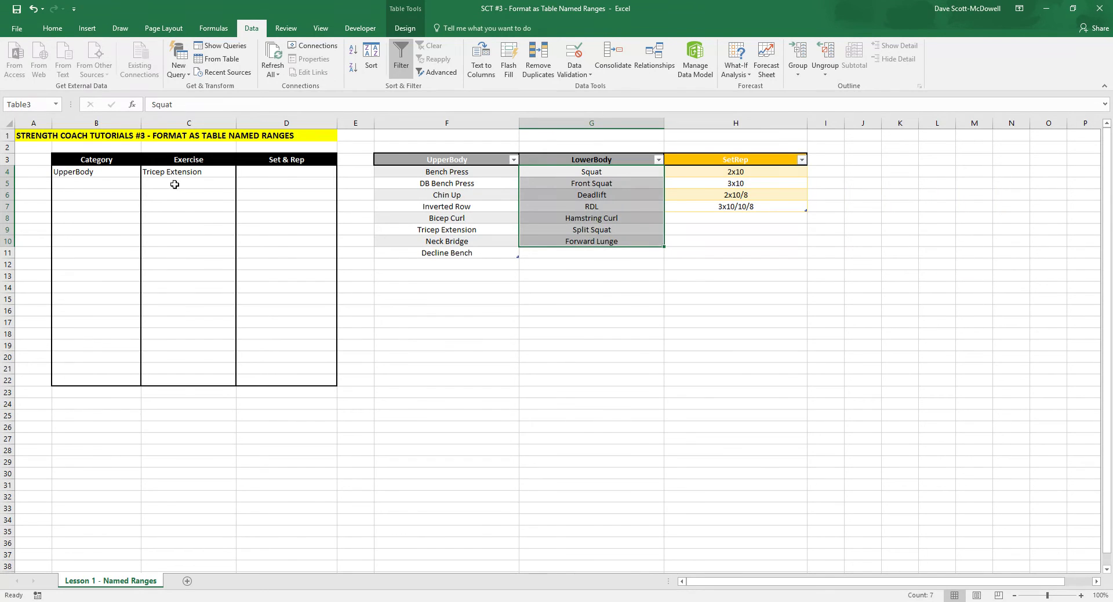
Choose LowerBody as the category in cell B5
left_click(100, 187)
left_click(146, 183)
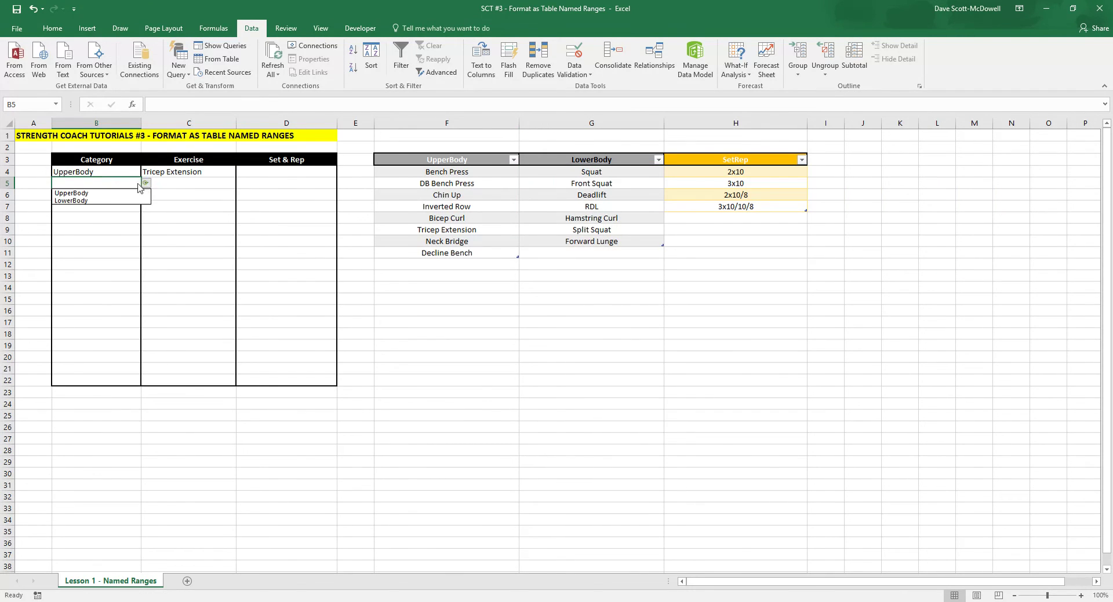
left_click(75, 201)
Test the dependent exercise list in cell C5 by choosing RDL and then Split Squat
left_click(162, 186)
left_click(241, 184)
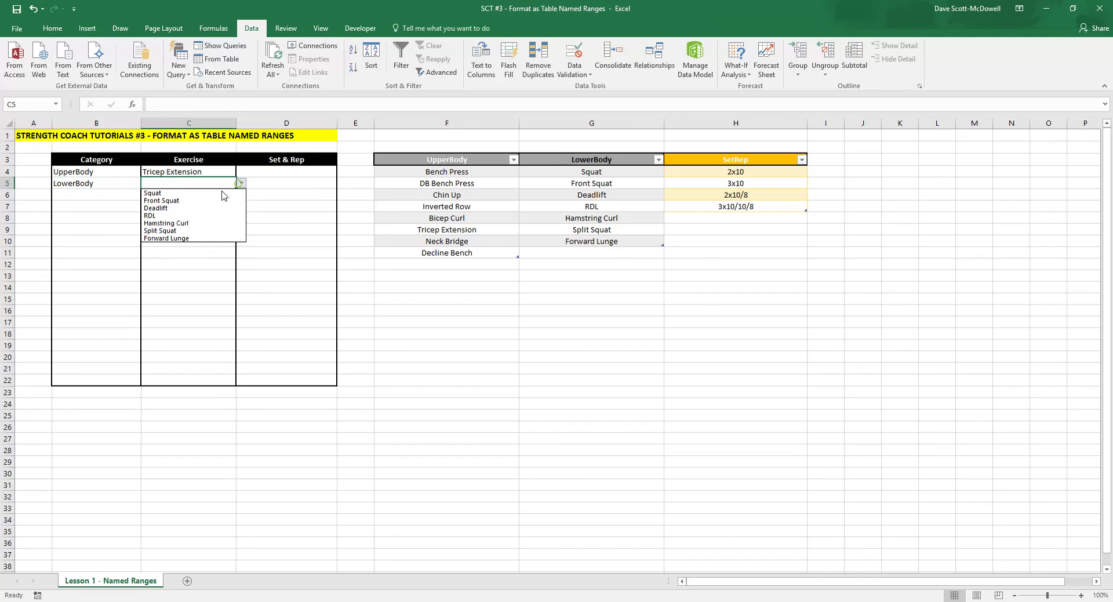
left_click(186, 215)
left_click(242, 184)
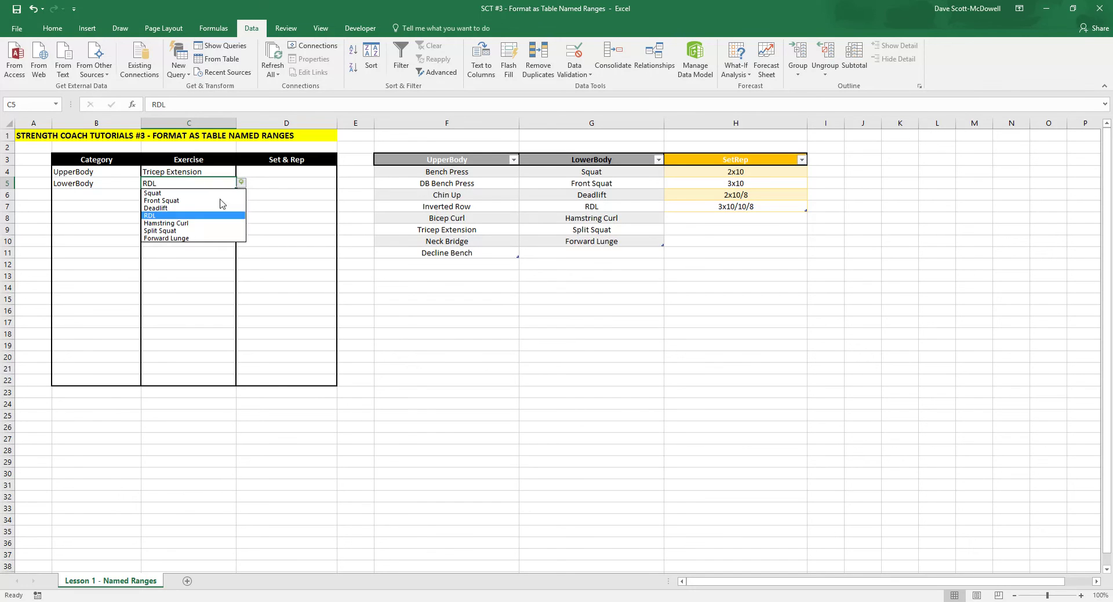
left_click(174, 230)
Extend the LowerBody table with Overhead Squat in G11 and Reverse Lunge in G12
left_click(569, 253)
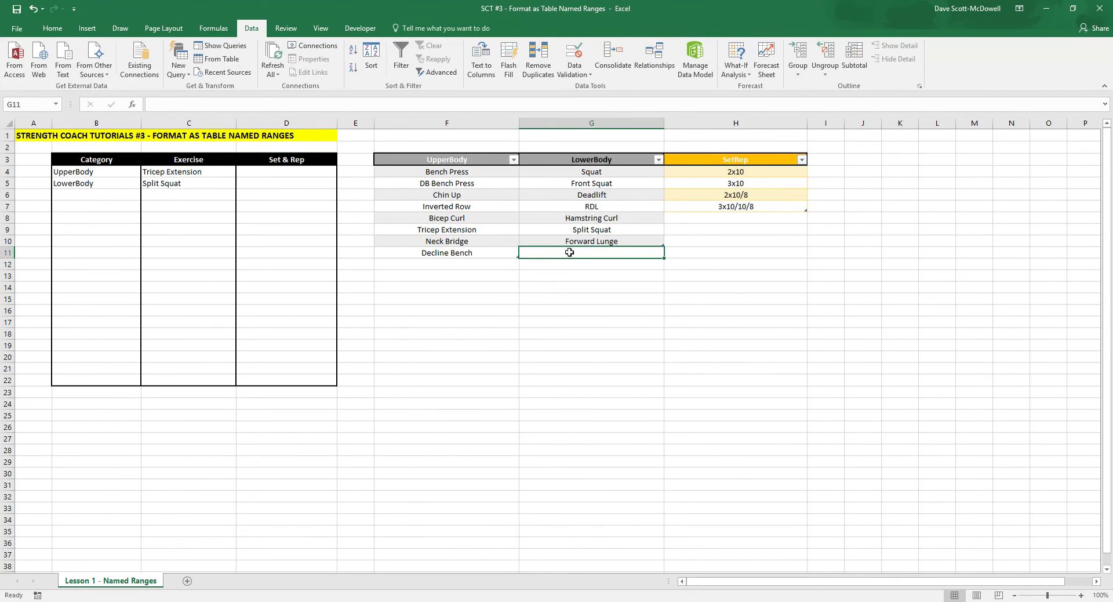
type("Over")
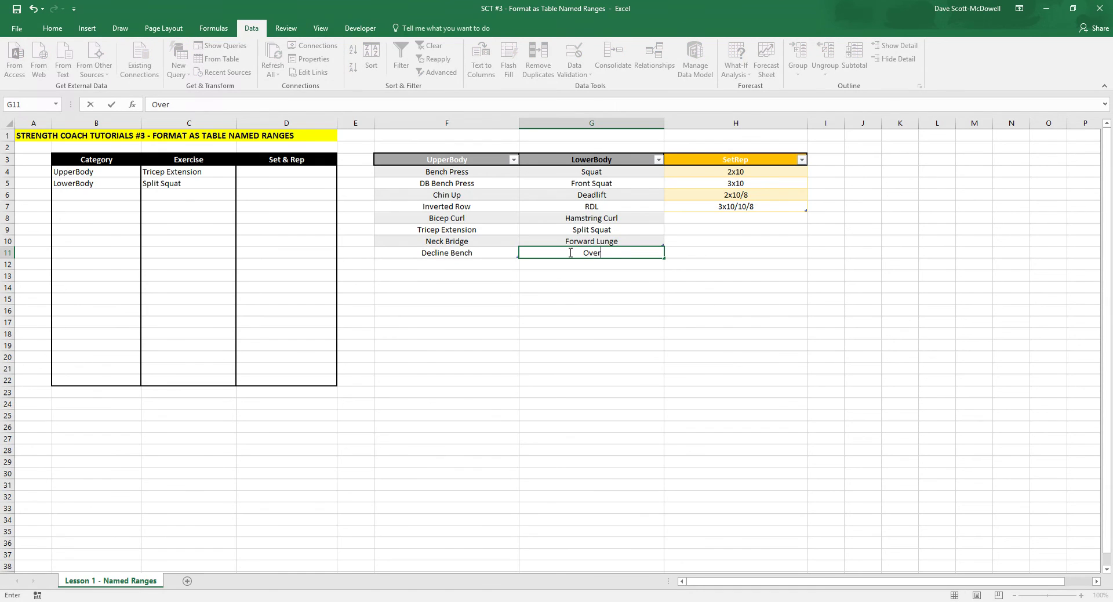
type("head Squat")
key("Return")
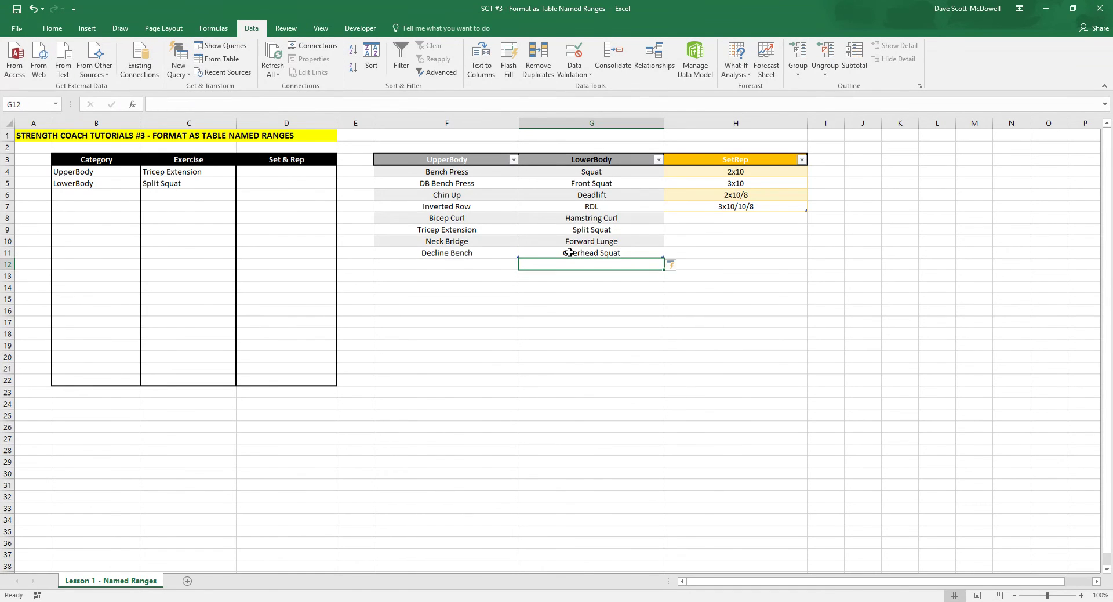
type("Rev")
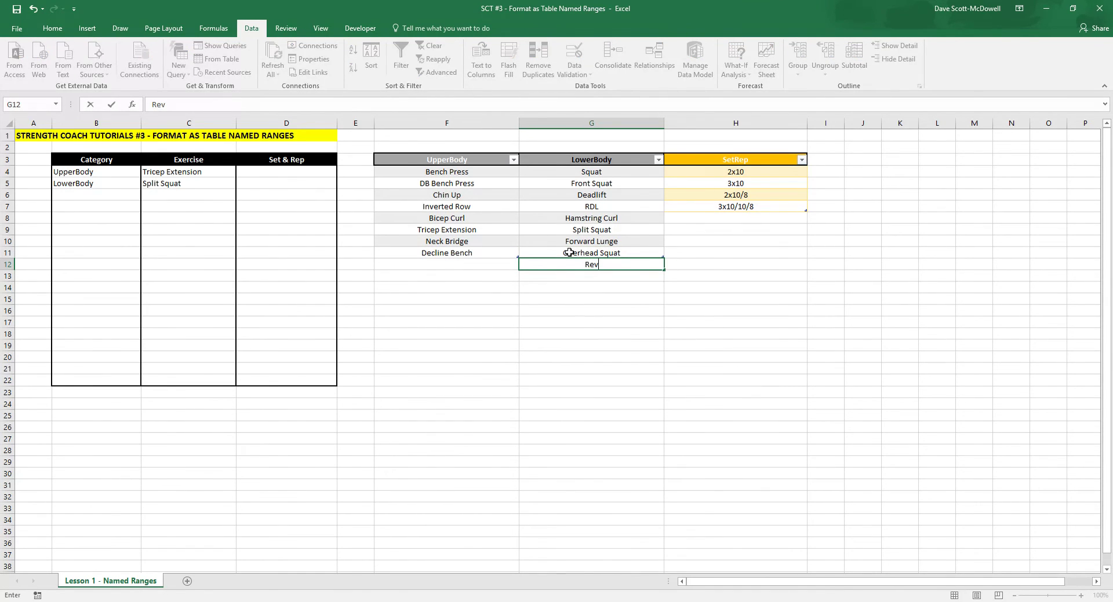
type("erse Lunge")
key("Return")
Change the exercise in cell C5 to Reverse Lunge
left_click(206, 183)
left_click(241, 182)
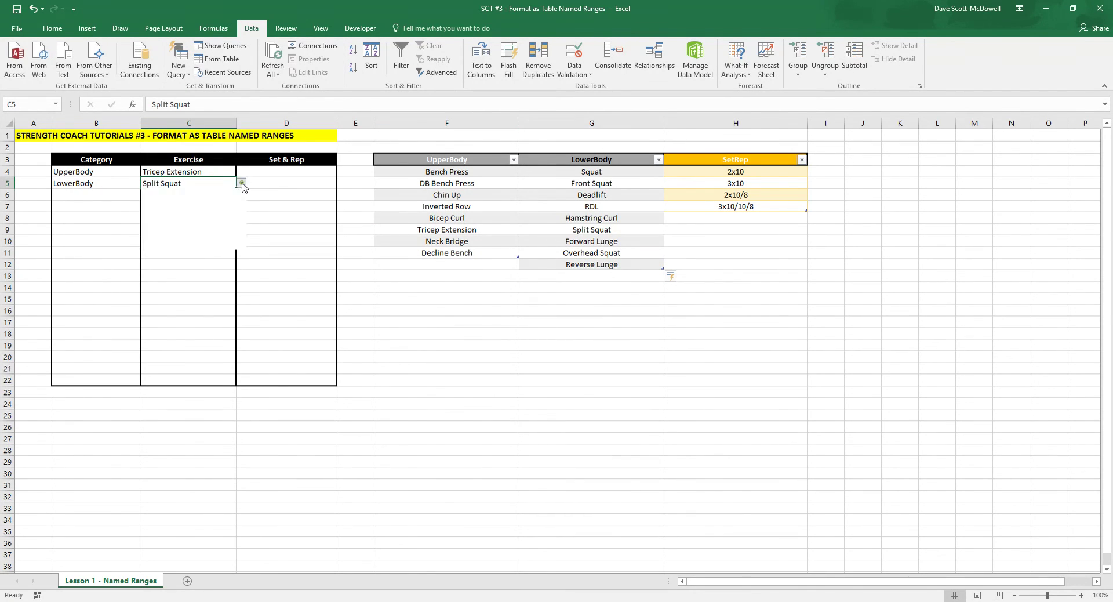
scroll(243, 225, "up", 1)
scroll(243, 224, "down", 1)
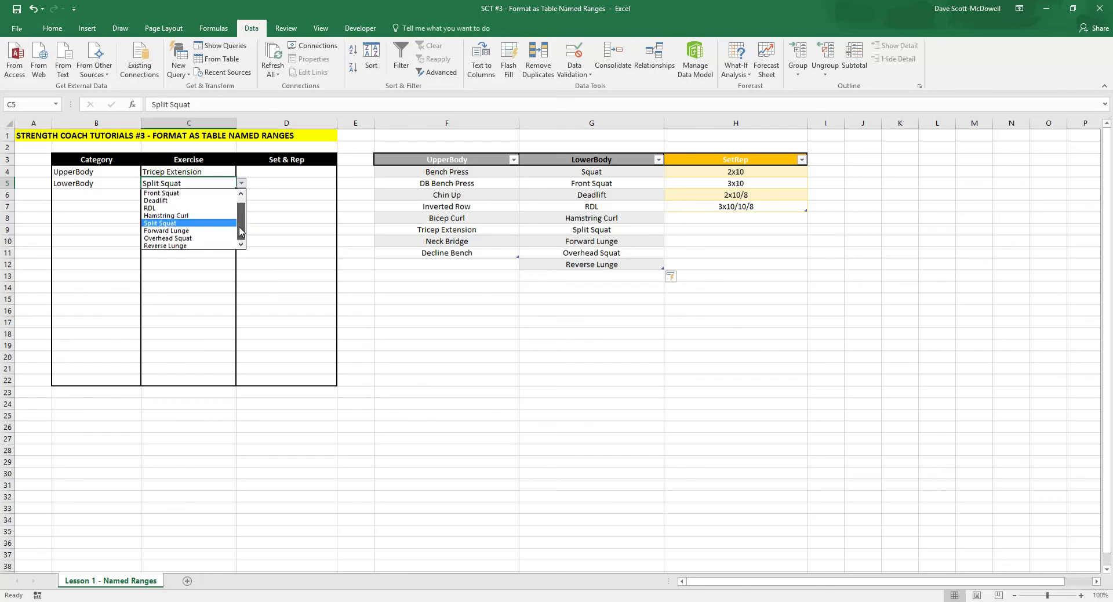
left_click(200, 246)
left_click(605, 348)
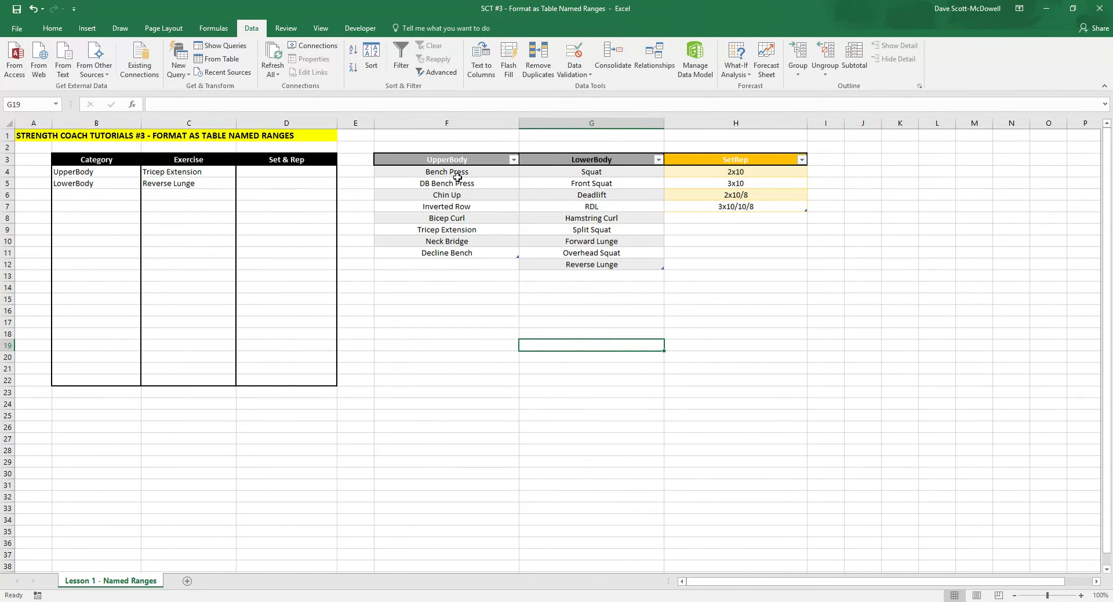
Insert a blank table row above Bench Press in the UpperBody table
left_click(449, 172)
right_click(455, 172)
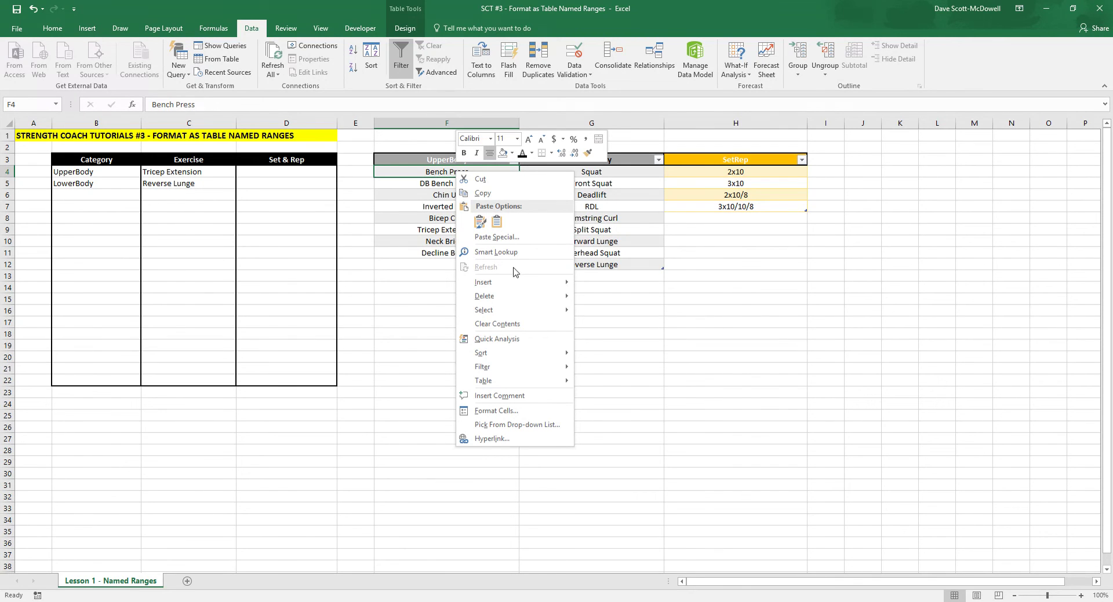
mouse_move(529, 283)
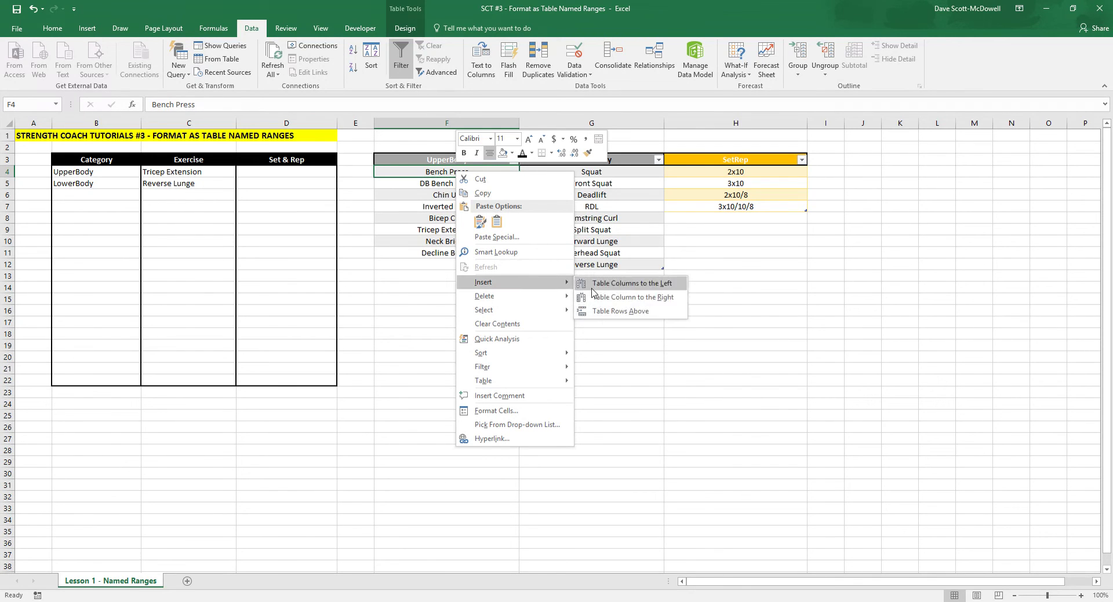
left_click(615, 311)
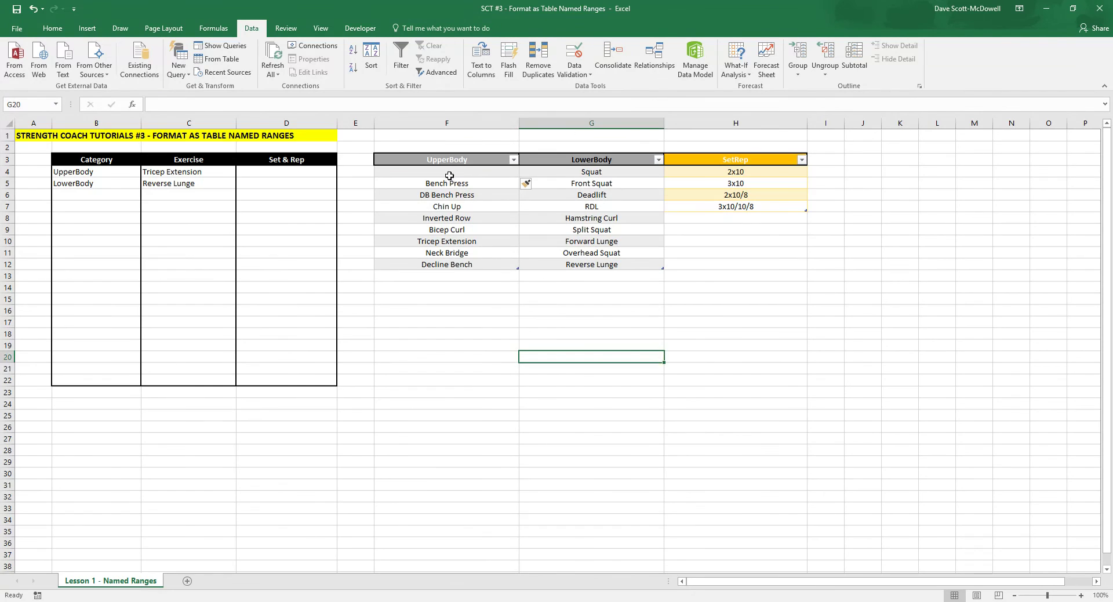
left_click(464, 310)
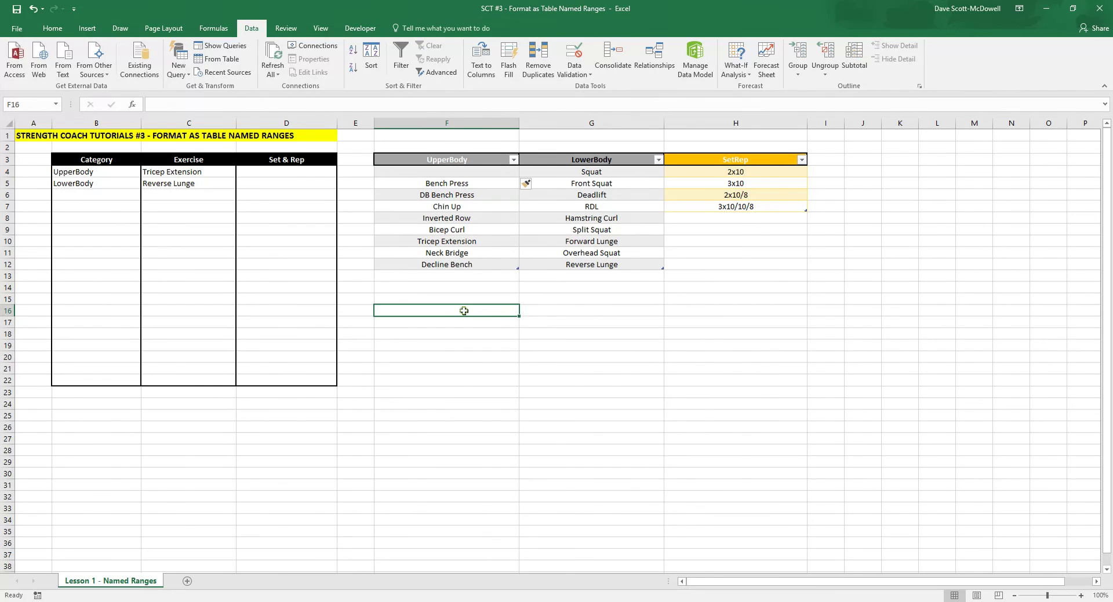
Test the exercise list in cell C4 by choosing the blank entry, Chin Up, and finally the blank entry again
left_click(197, 172)
left_click(240, 171)
scroll(243, 198, "up", 1)
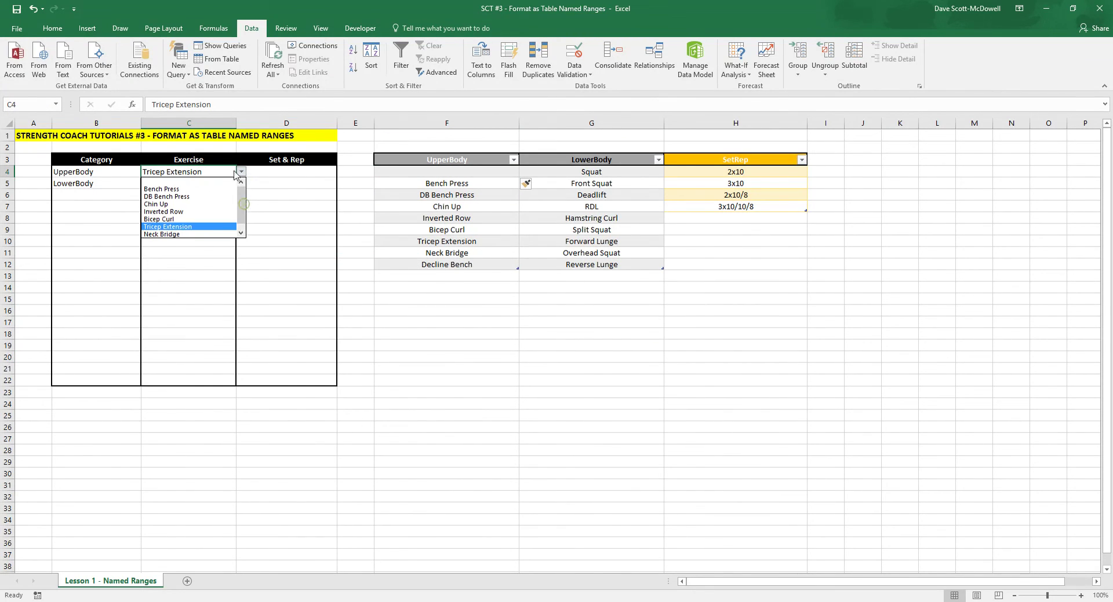
left_click(241, 172)
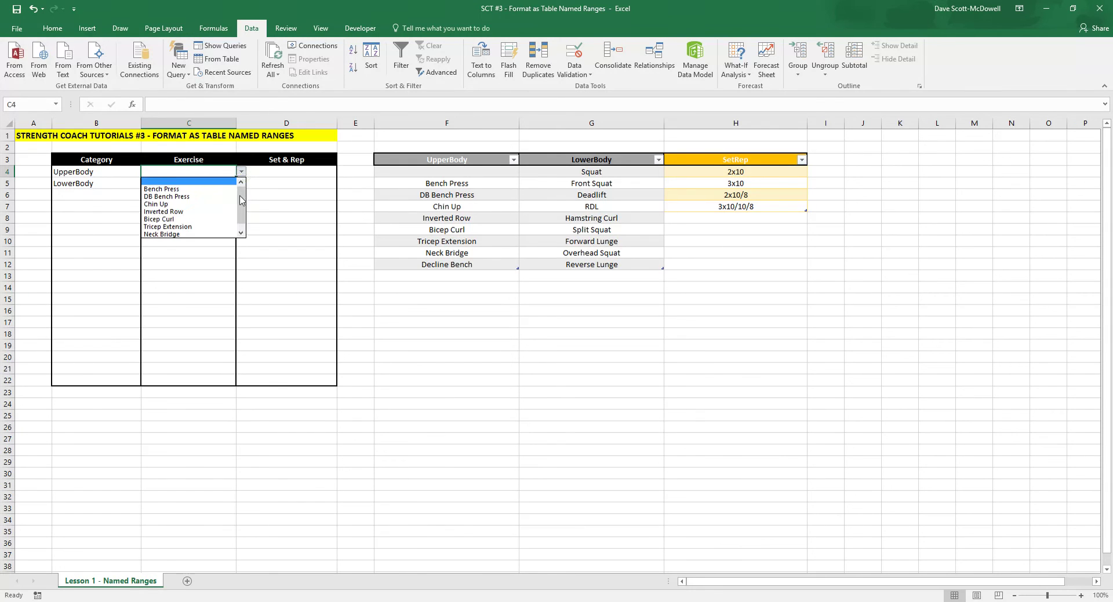
left_click(212, 196)
left_click(241, 172)
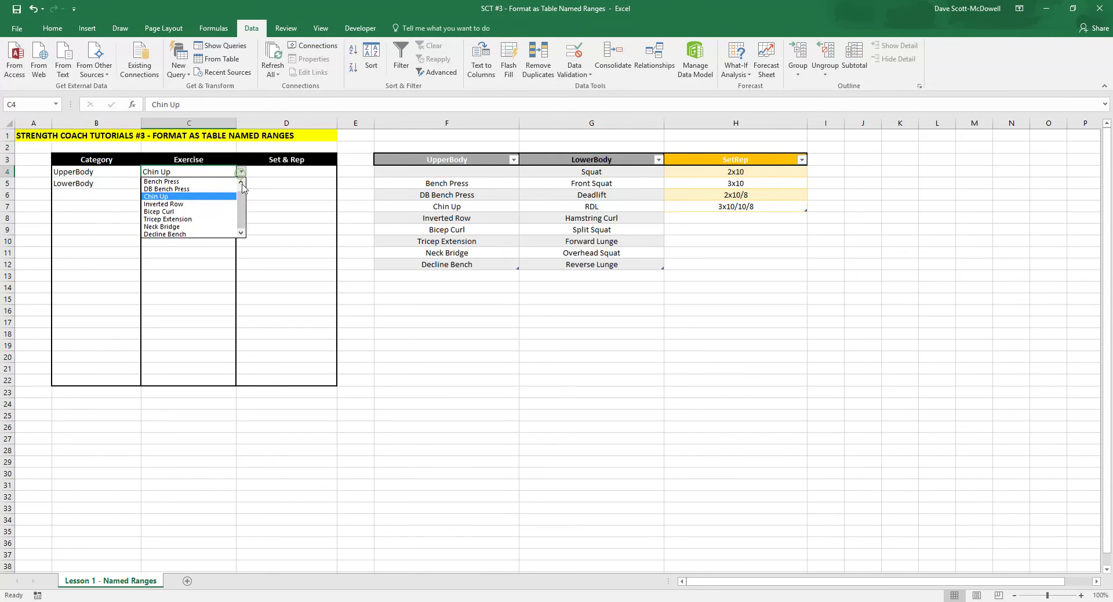
left_click(240, 183)
left_click(207, 183)
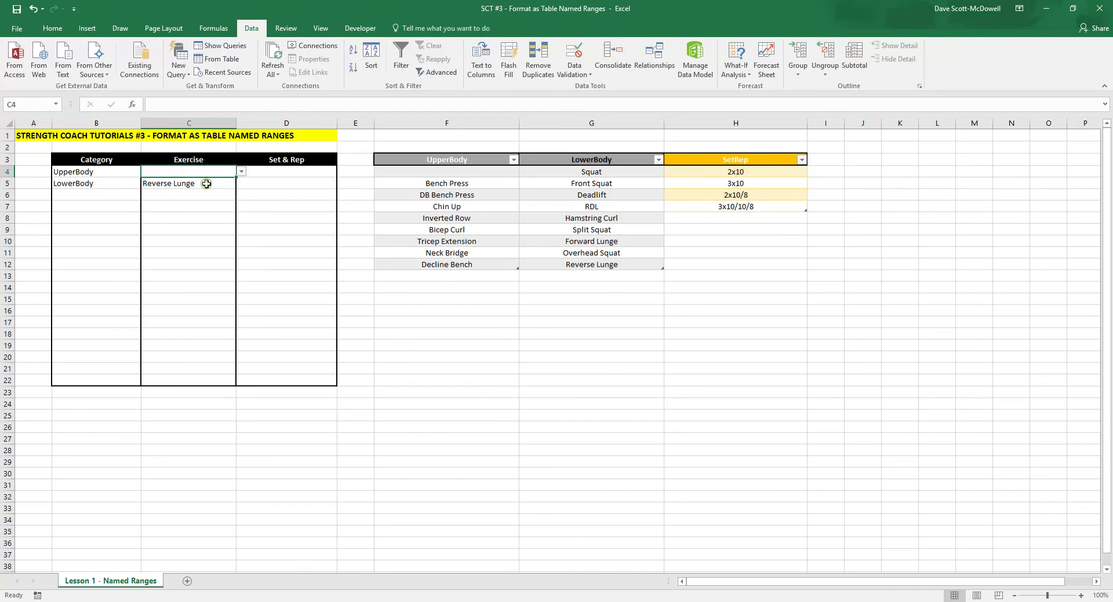
left_click(285, 232)
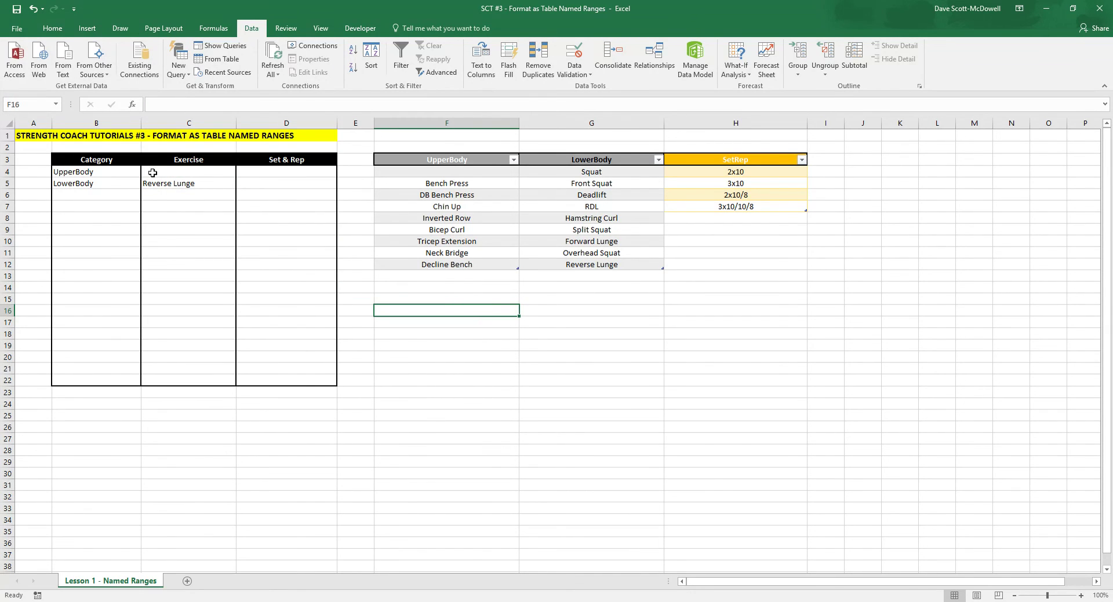
left_click(207, 184)
left_click(458, 416)
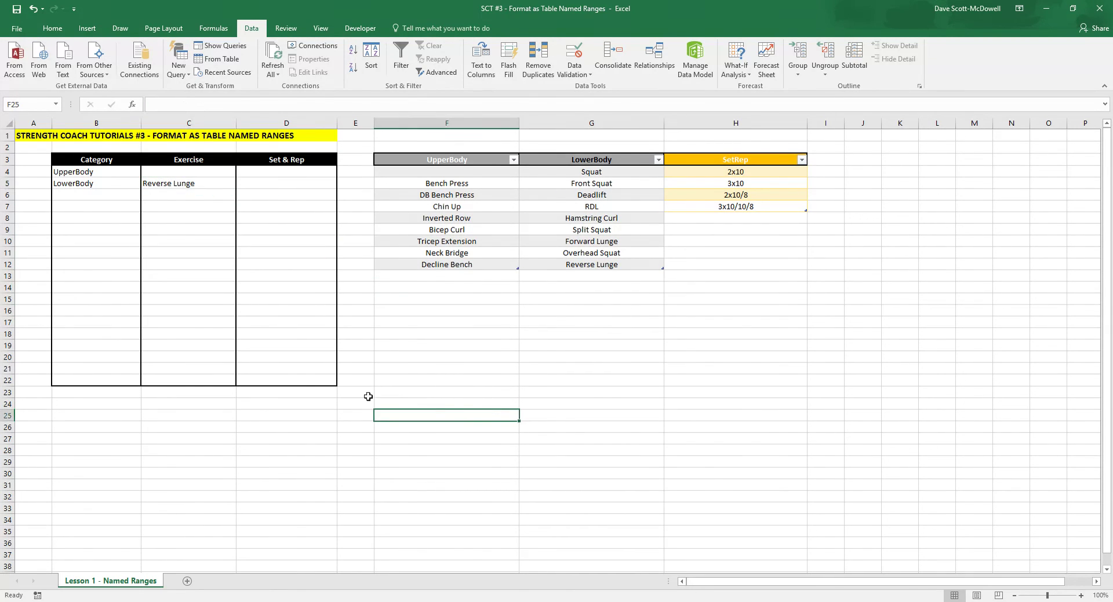
left_click(321, 448)
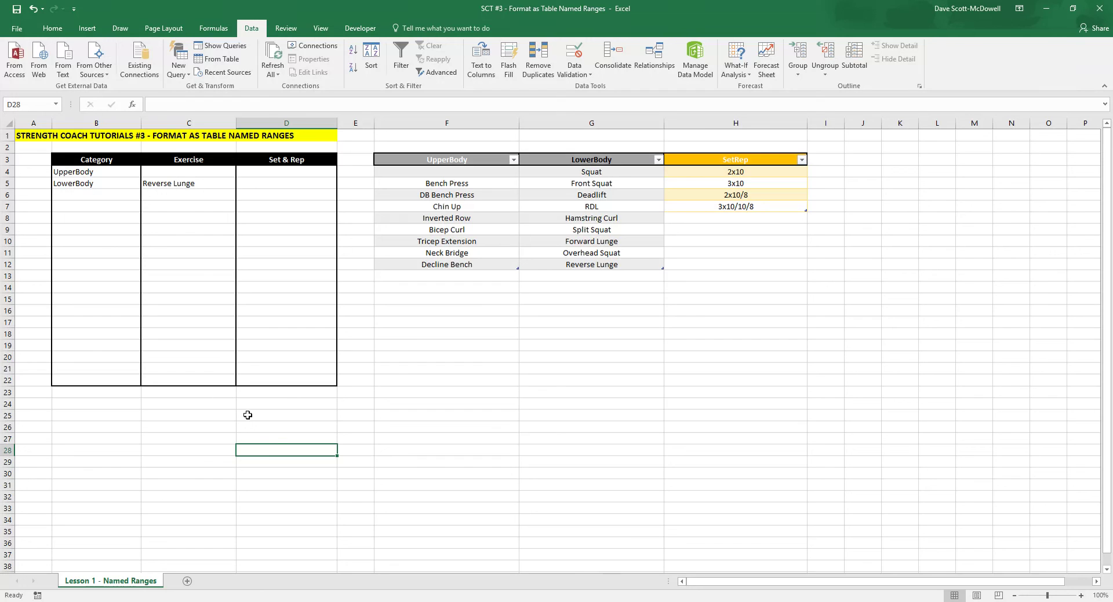
left_click(111, 415)
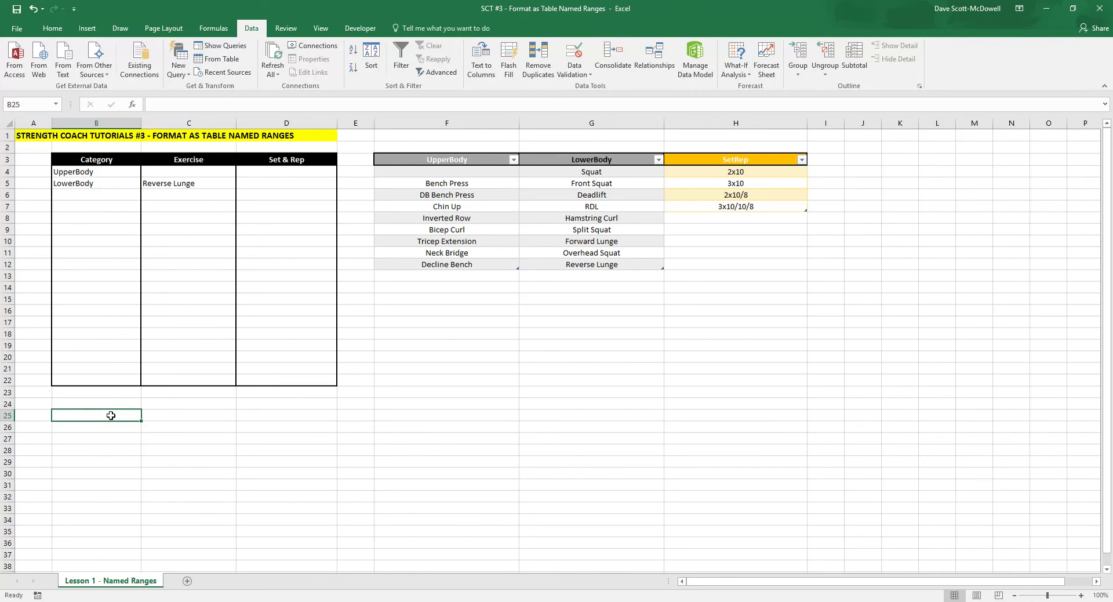